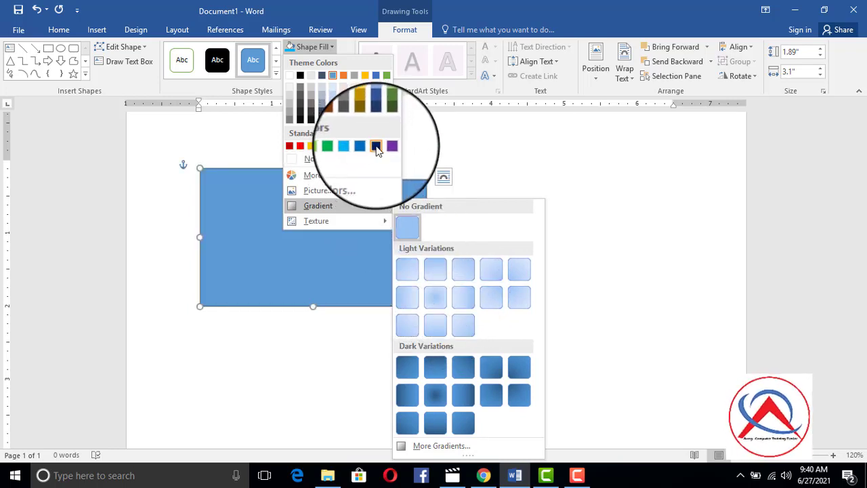
- Fill the rectangle with the standard dark blue color
left_click(379, 148)
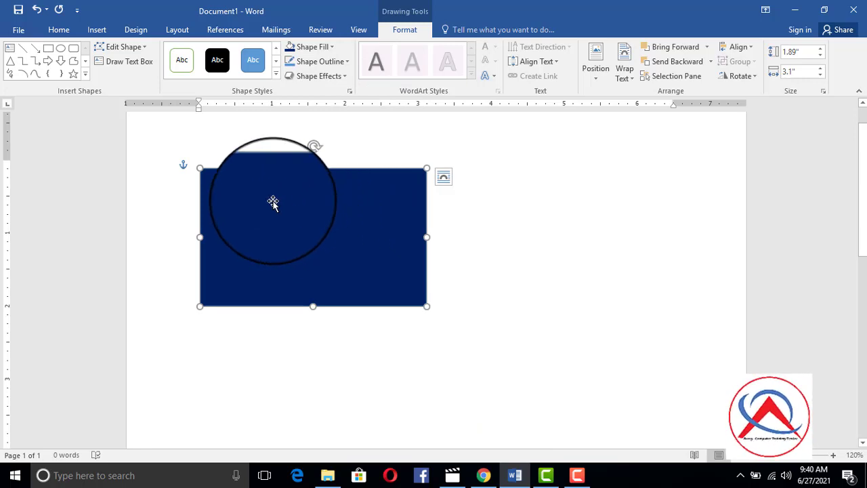
left_click(59, 30)
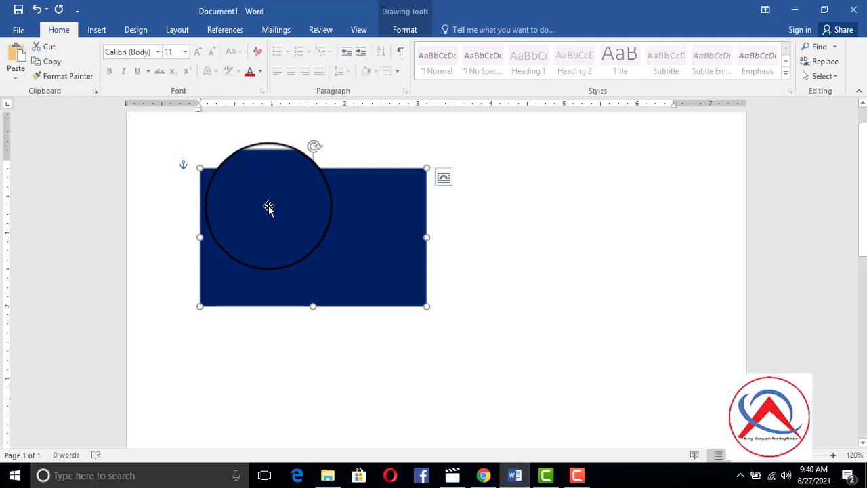
- Draw a text box about 0.3" wide and 1" high on the rectangle, with the lines "Company Name" and "Your Name"
left_click(102, 30)
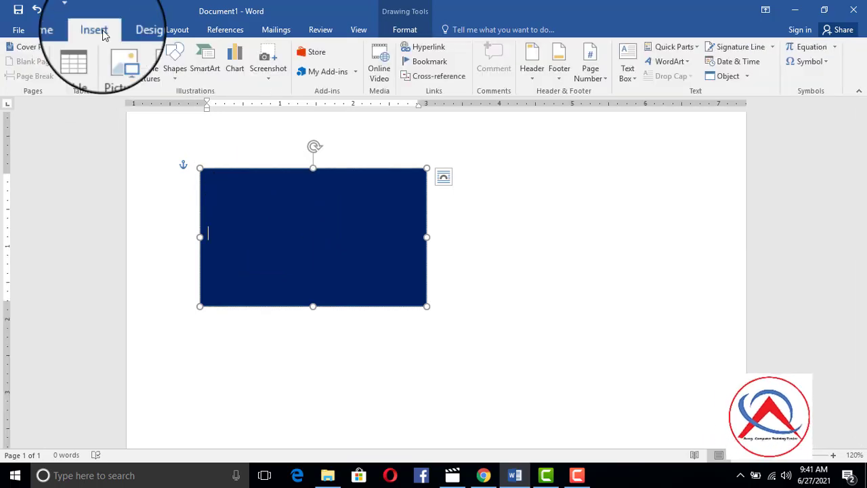
left_click(177, 76)
left_click(162, 110)
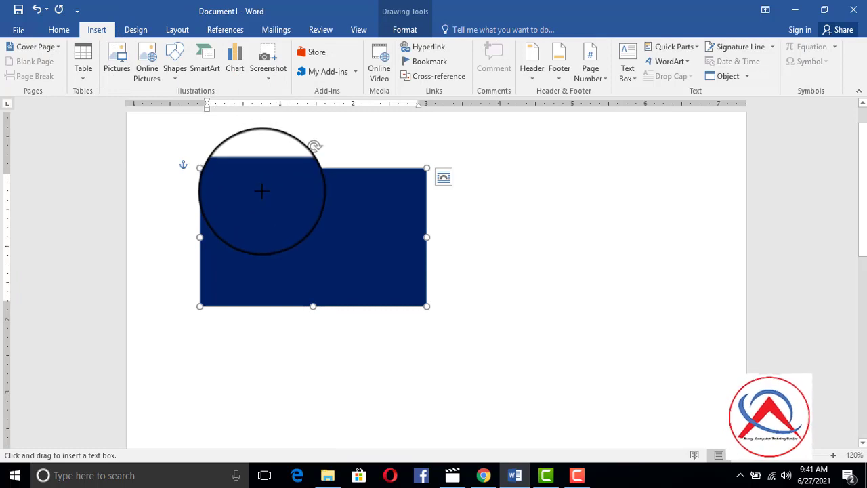
left_click_drag(261, 191, 284, 264)
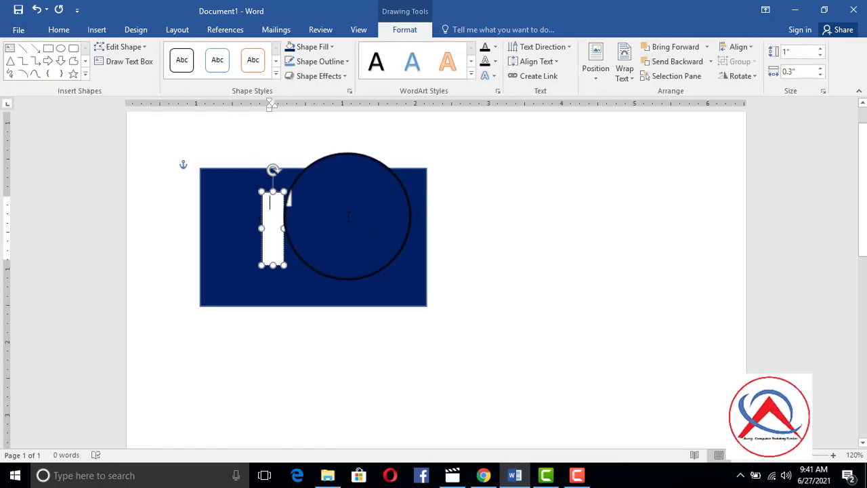
type("C")
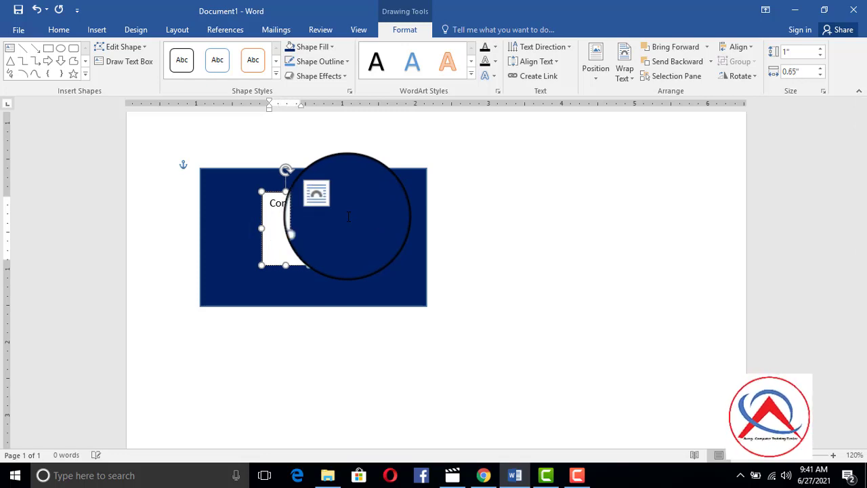
type("ompany Name")
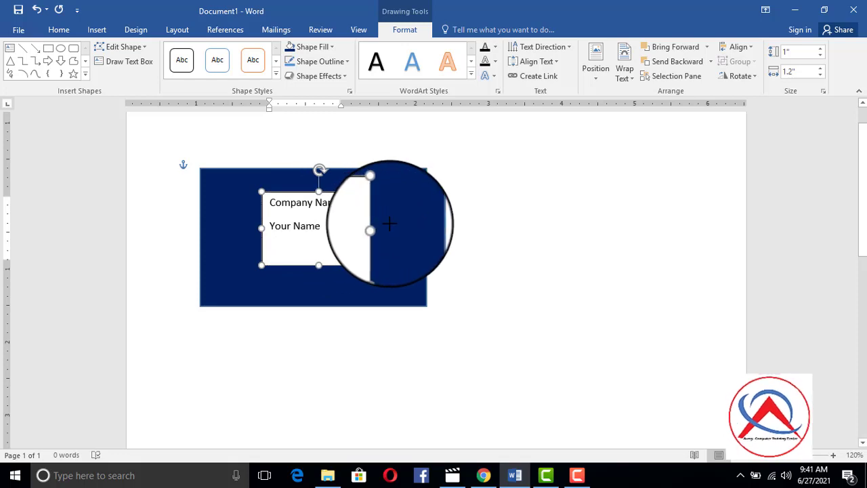
- Resize the text box to about 3" wide and 0.62" high, fitting its two lines
left_click_drag(376, 229, 420, 228)
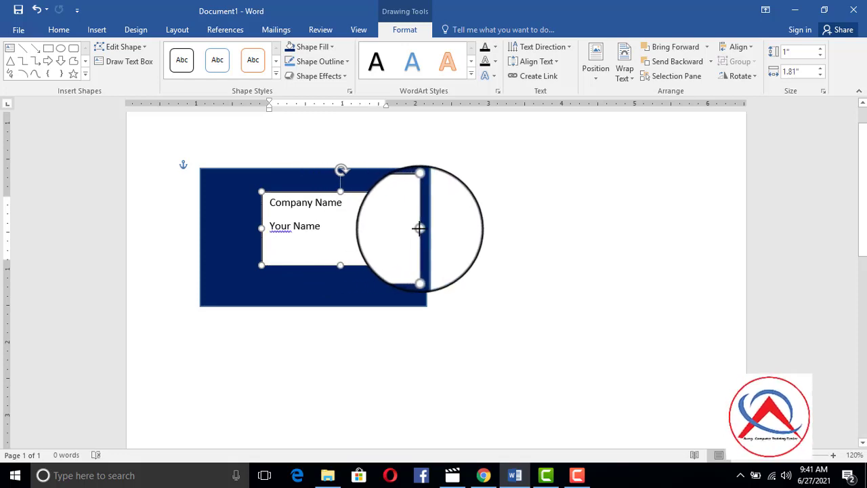
left_click_drag(262, 228, 201, 227)
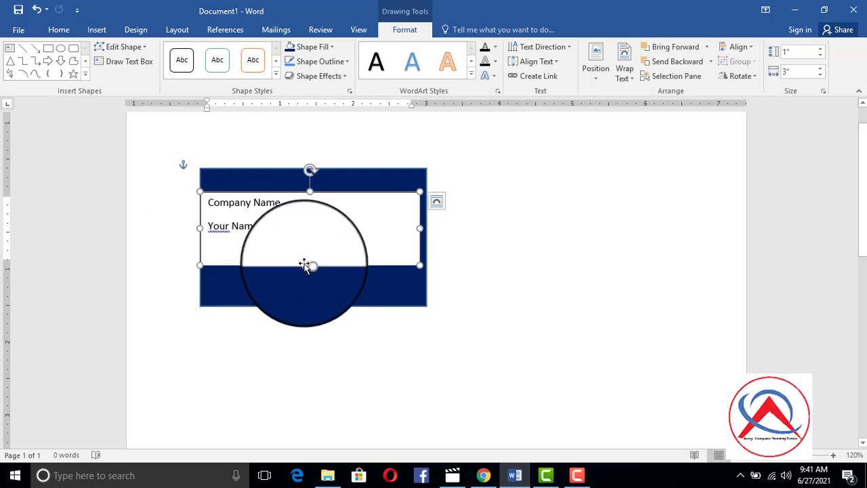
left_click_drag(304, 265, 310, 237)
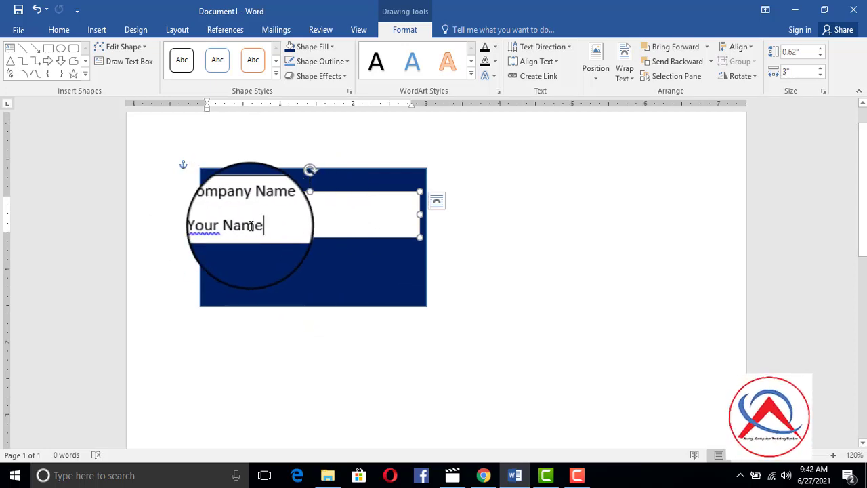
- Center the "Company Name" and "Your Name" lines in the text box
left_click_drag(259, 225, 205, 201)
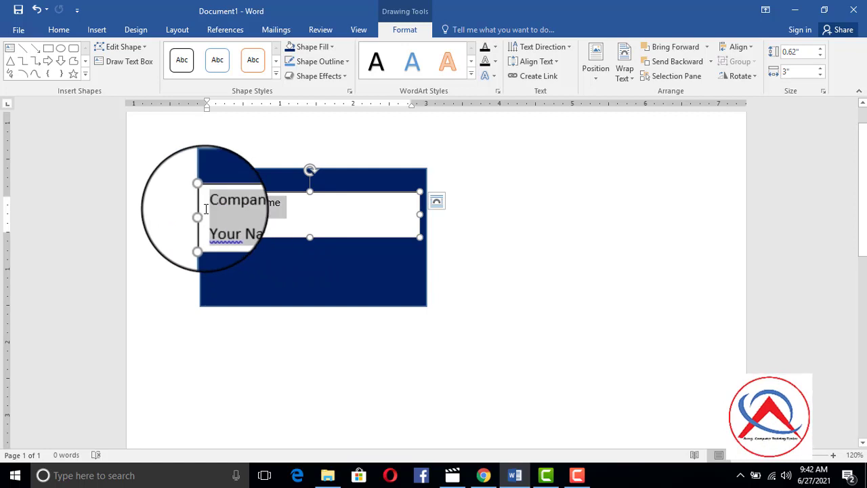
left_click(58, 30)
left_click(291, 72)
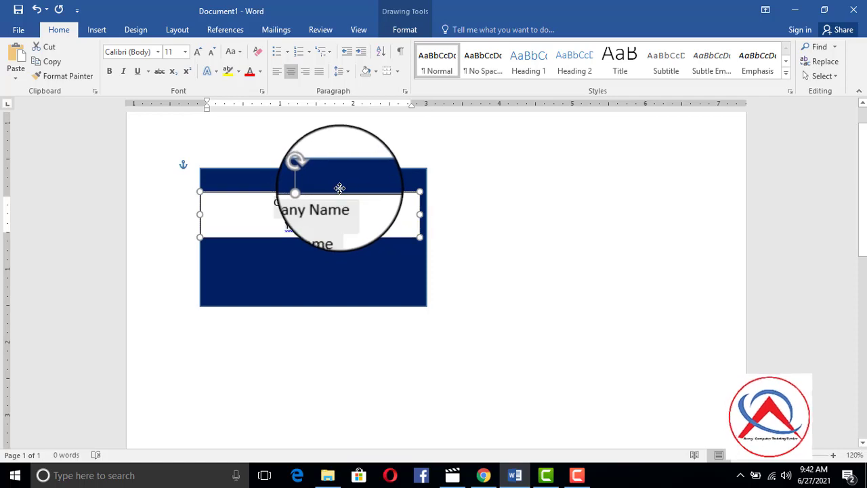
- Move the text box to the rectangle's upper edge and widen it to about 3.04" to span the rectangle
left_click_drag(339, 194, 343, 171)
left_click(347, 239)
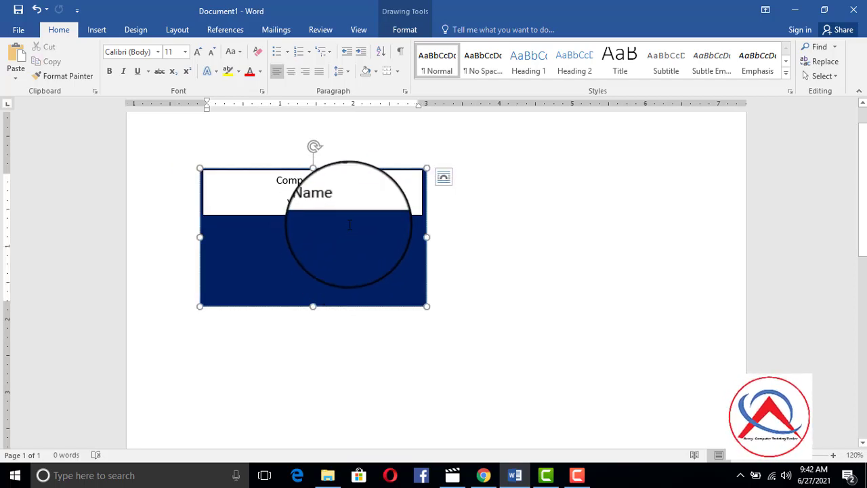
left_click(423, 191)
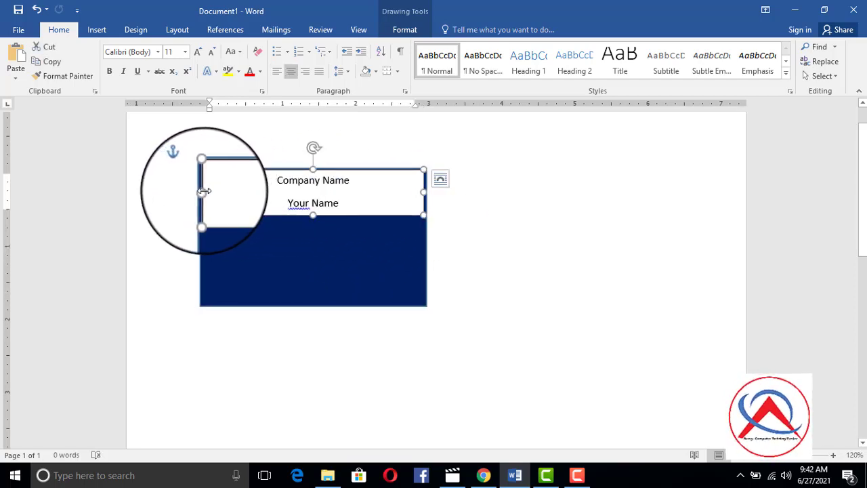
left_click(333, 254)
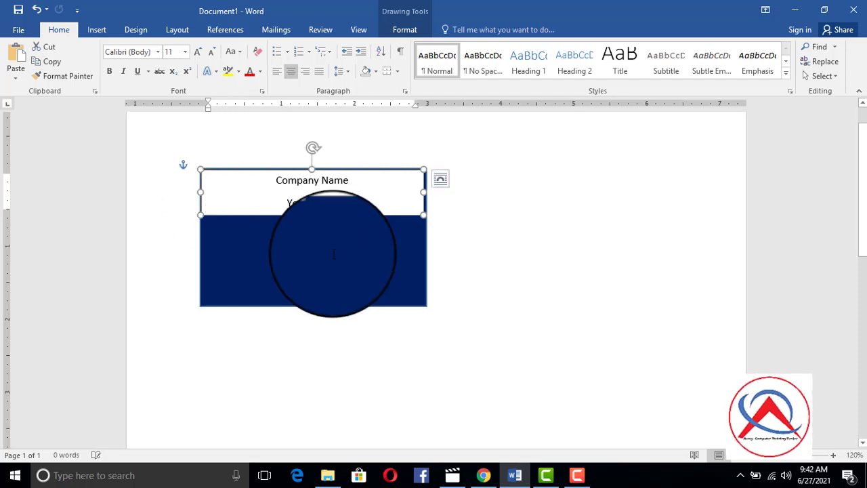
left_click(368, 198)
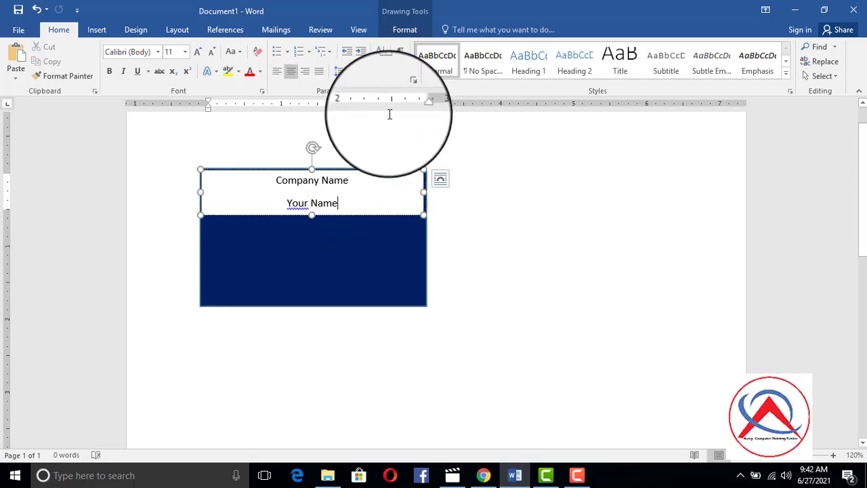
- Move the text box off the blue rectangle into the empty page area to its right
left_click(406, 30)
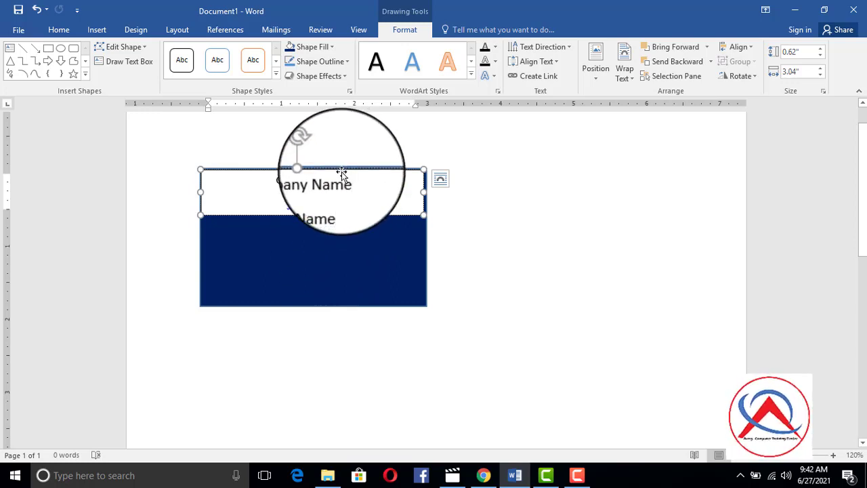
left_click_drag(342, 172, 596, 172)
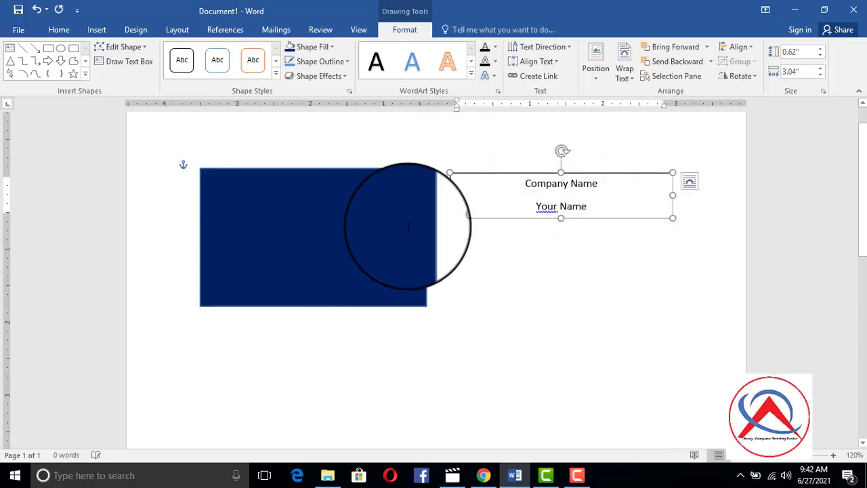
left_click(321, 202)
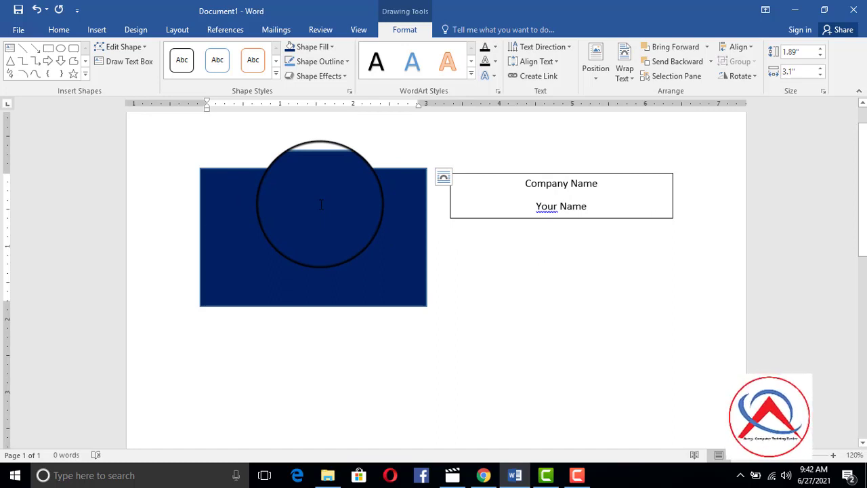
- Copy the "Company Name" and "Your Name" lines from the text box and paste them into the blue rectangle
left_click_drag(524, 183, 607, 209)
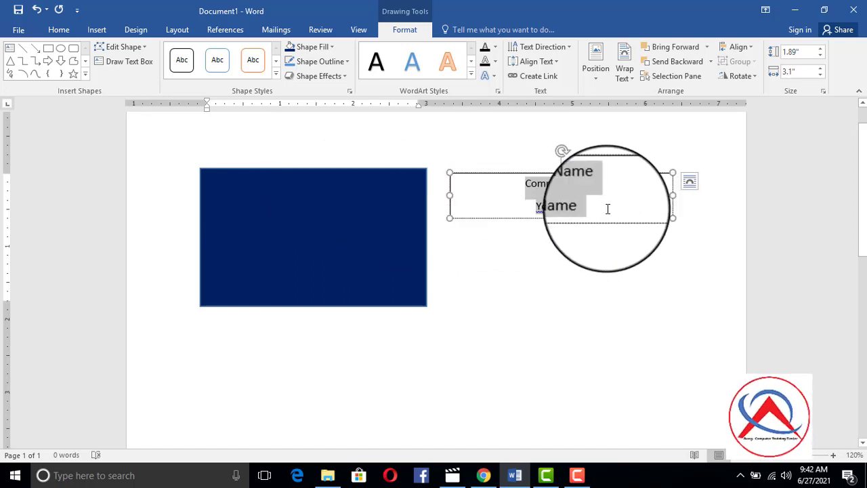
right_click(575, 191)
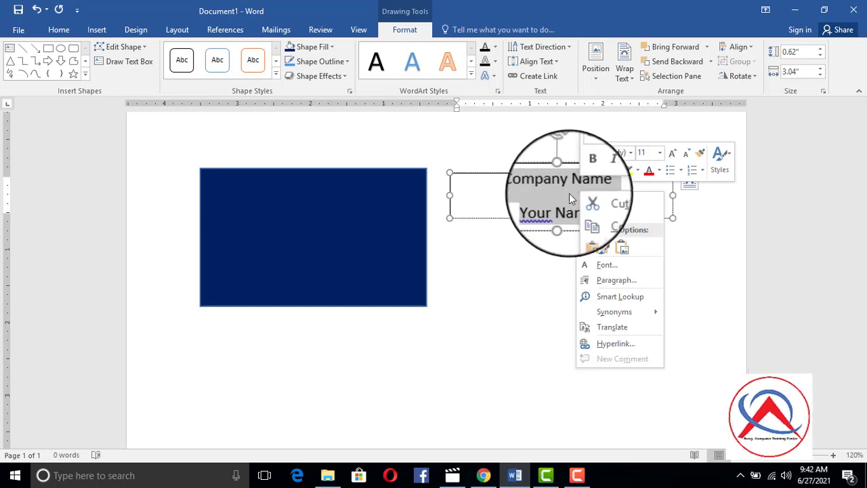
left_click(599, 216)
left_click(297, 228)
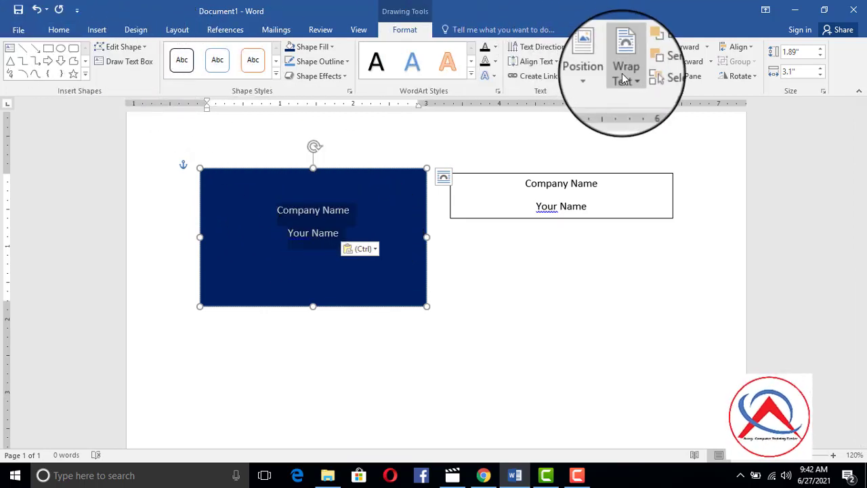
- Align the rectangle's text to the top of the shape and enlarge both lines to font size 14
left_click(559, 62)
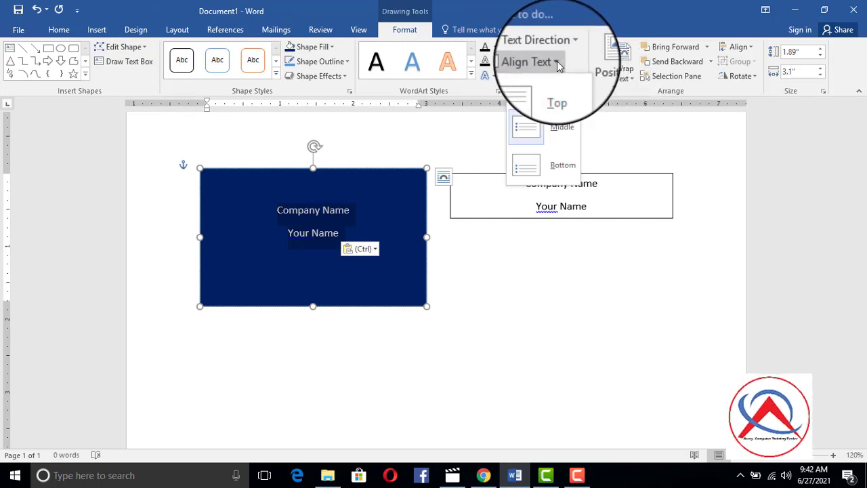
left_click(559, 87)
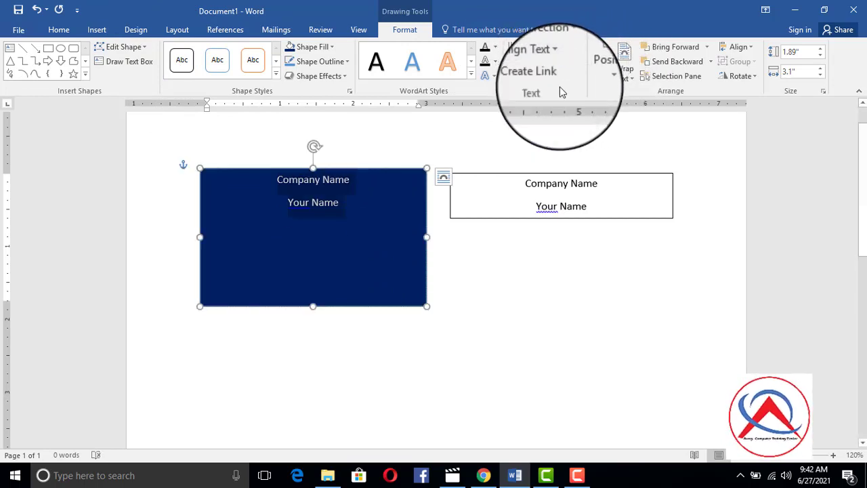
left_click(351, 205)
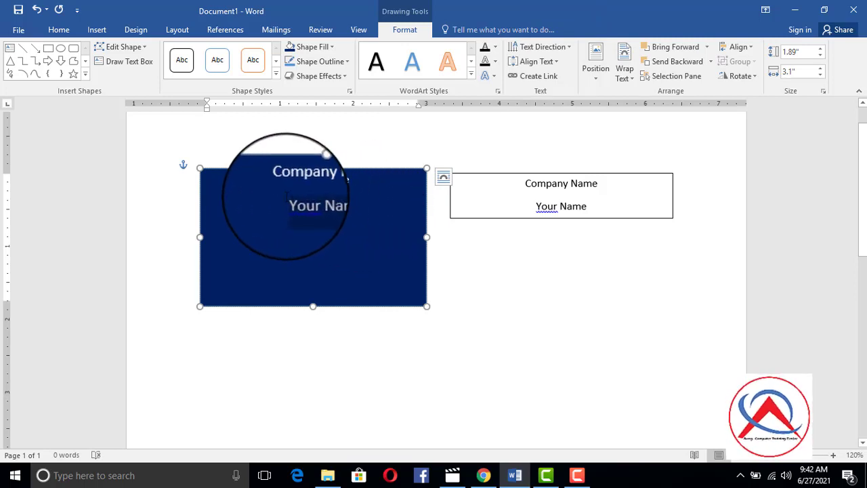
left_click(58, 29)
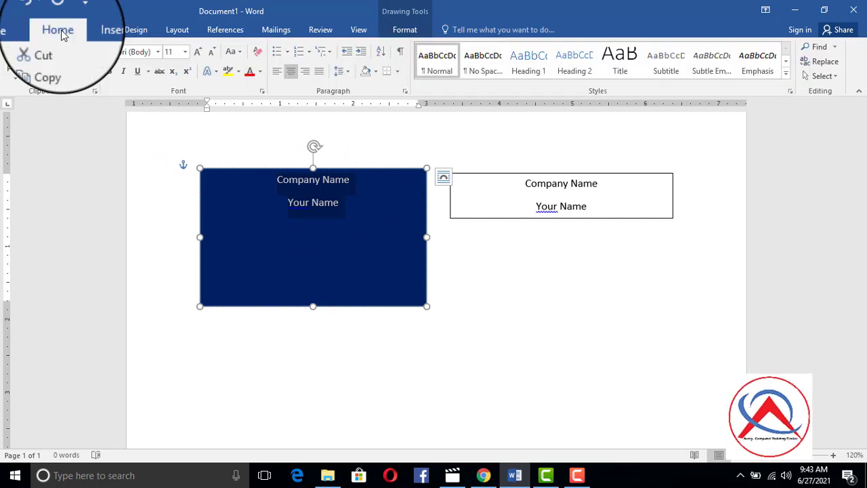
left_click(196, 53)
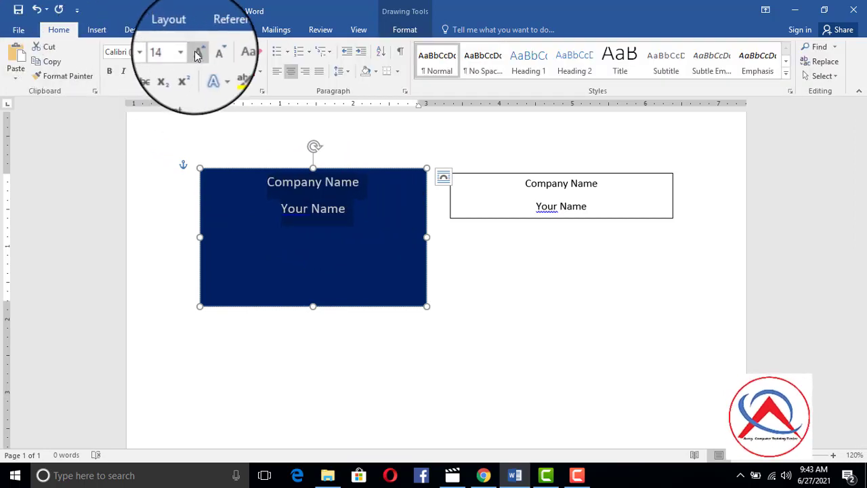
- Add a blank line and the lines "Address" and "Ph" below "Your Name" in the rectangle
left_click(349, 208)
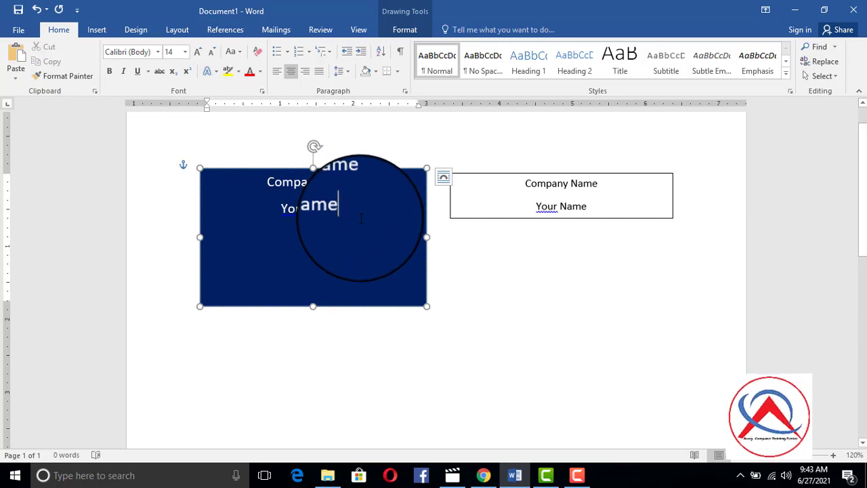
key("Return")
key("Return")
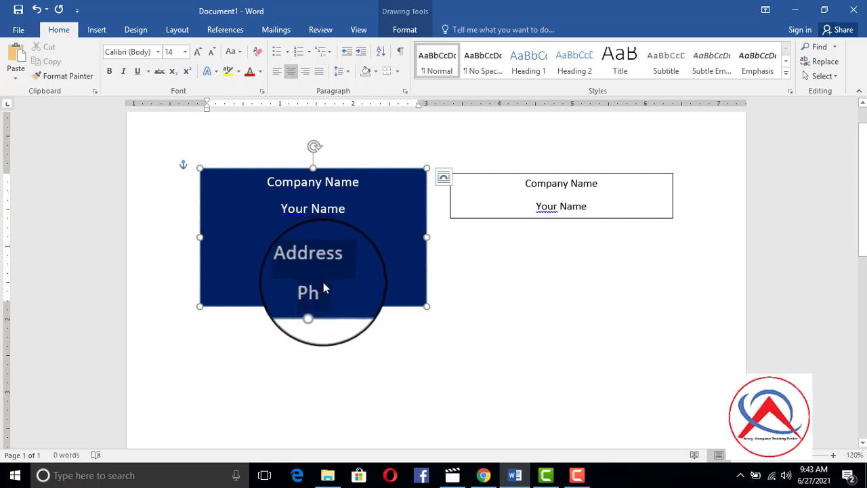
- Reduce the "Address" and "Ph" lines to font size 12 and remove the space after these paragraphs
left_click(211, 53)
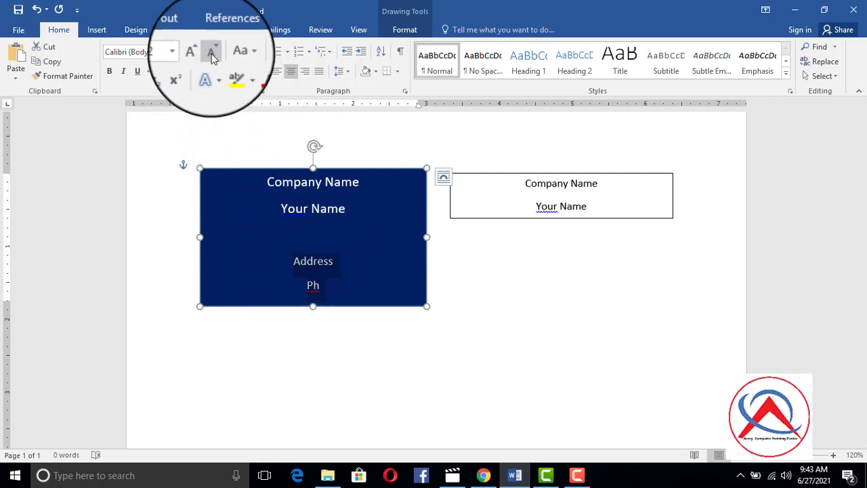
left_click(323, 285)
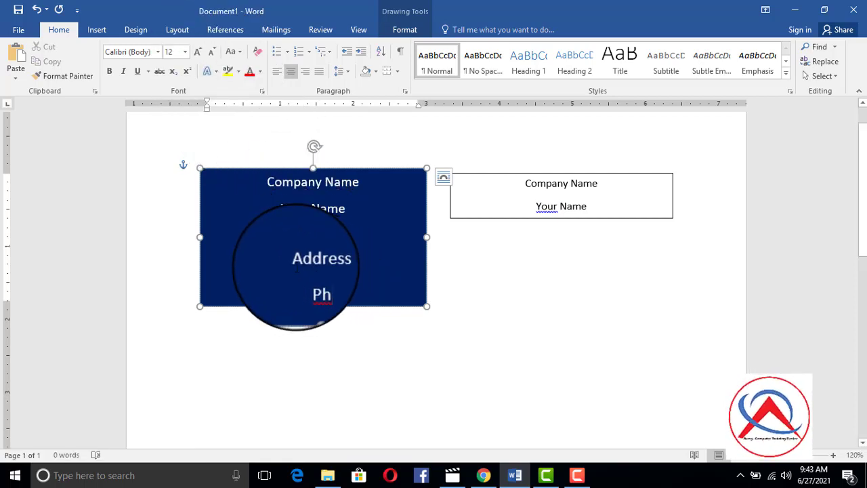
left_click(348, 73)
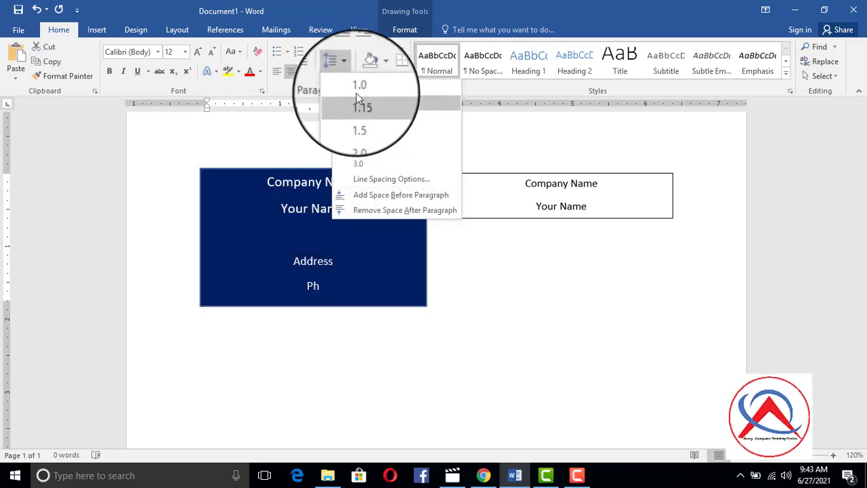
left_click(355, 210)
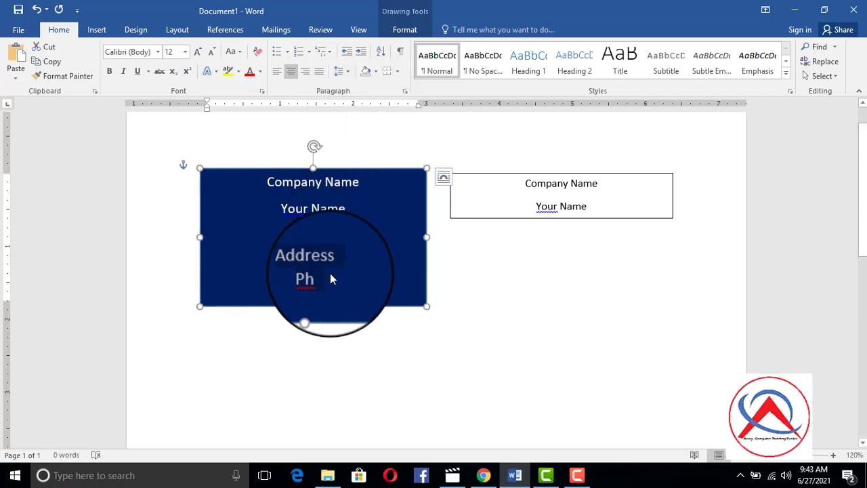
- Add an "Email" line below "Ph" and left-align the Address, Ph and Email lines in the rectangle
key("Return")
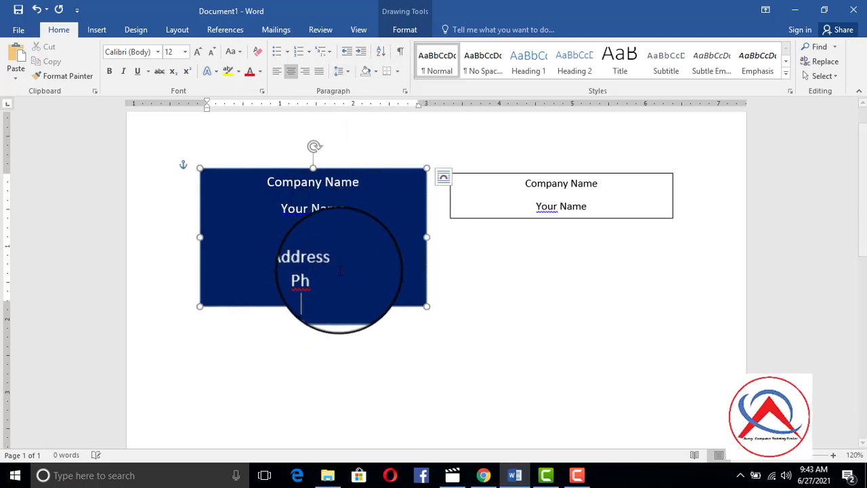
type("E")
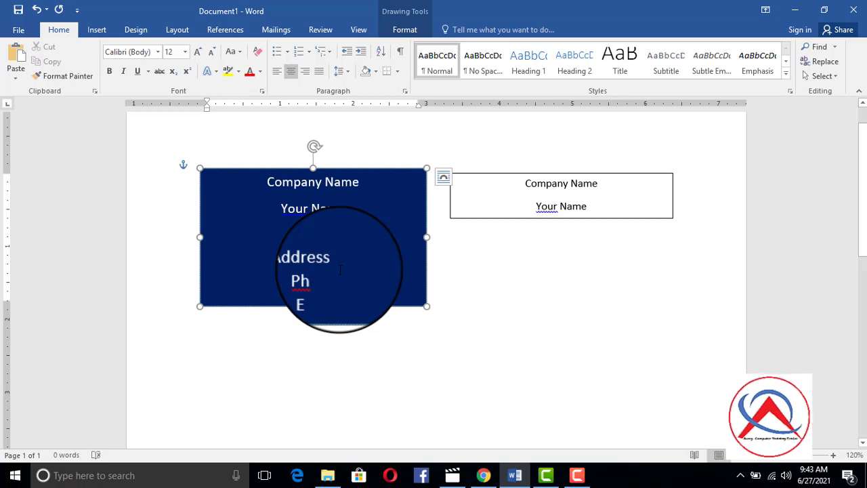
type("mail")
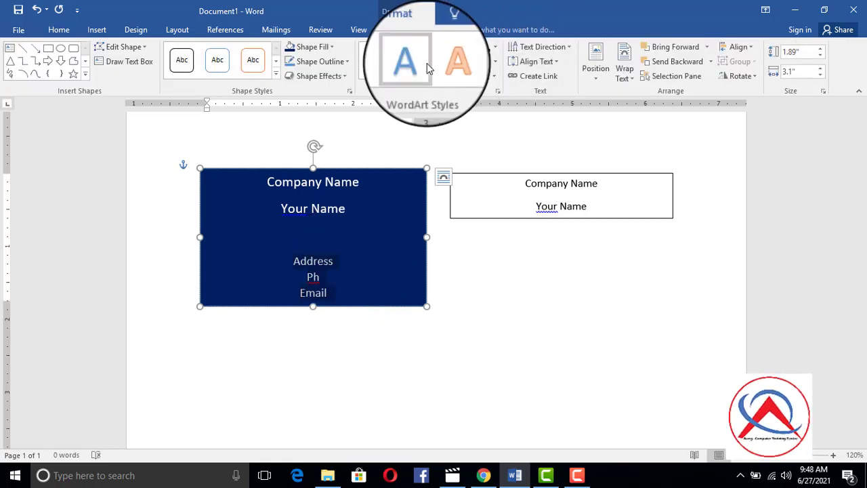
left_click(59, 30)
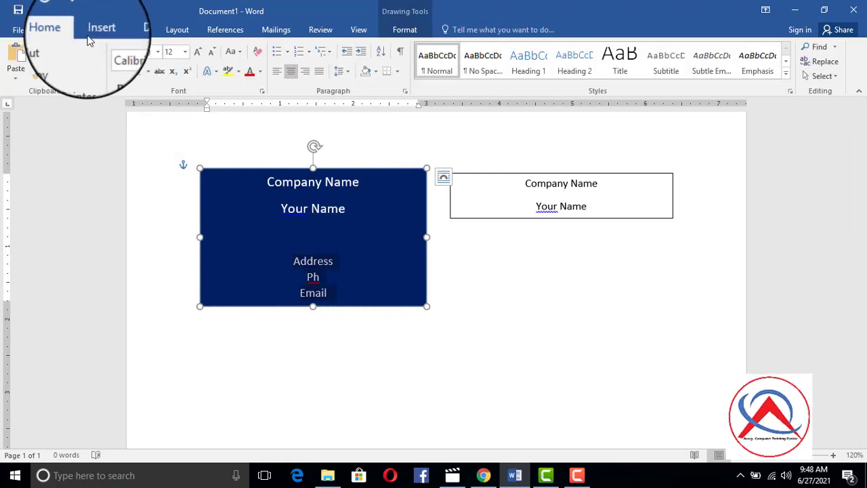
left_click(276, 72)
- Add a tab and a row of dashes as a fill-in line after each of Address, Ph and Email
left_click(270, 260)
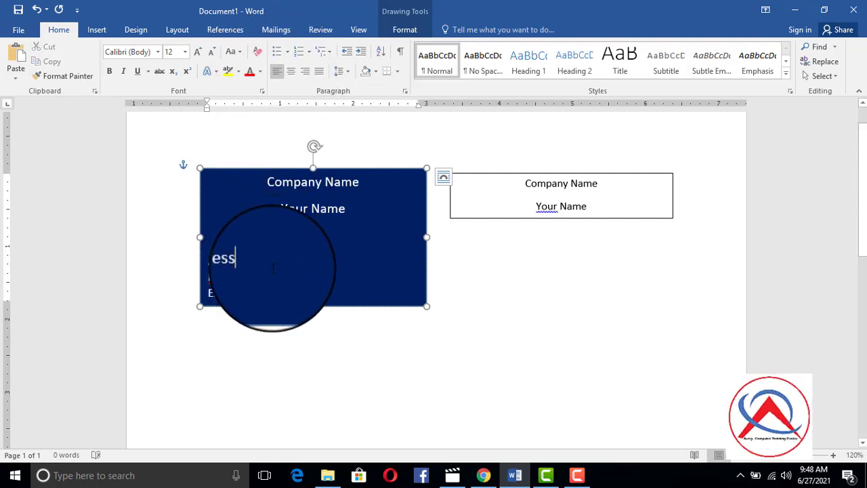
key("Tab")
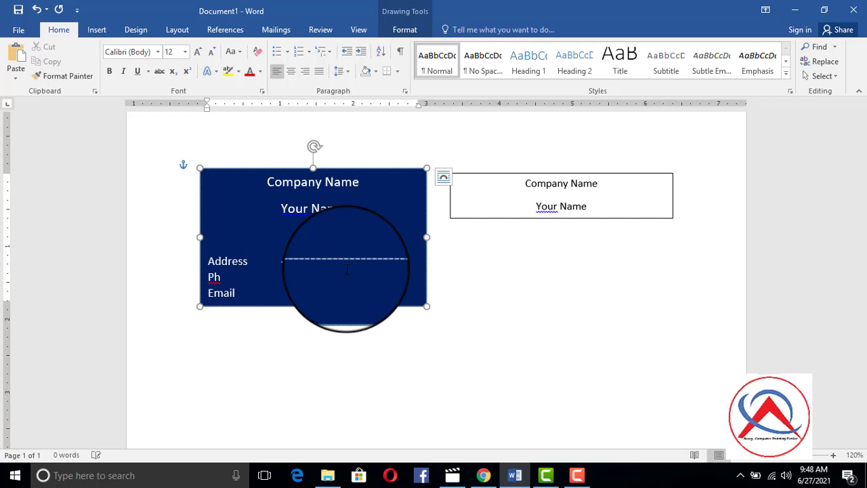
left_click(249, 275)
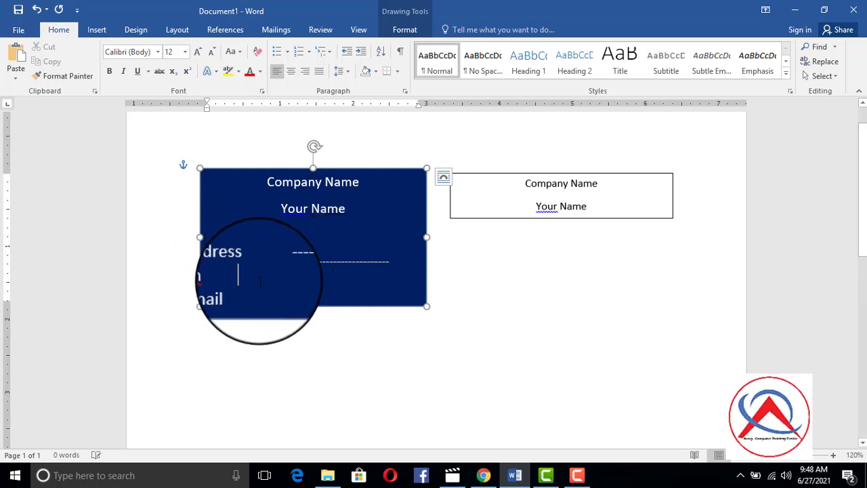
key("Tab")
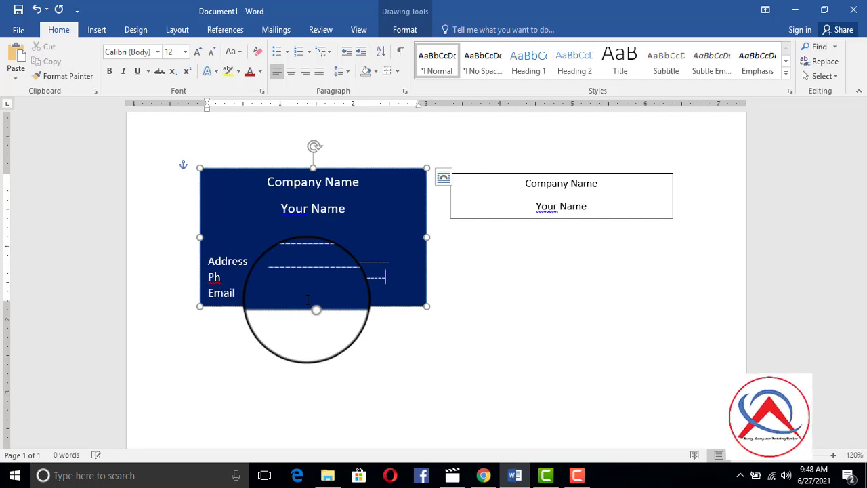
left_click(242, 292)
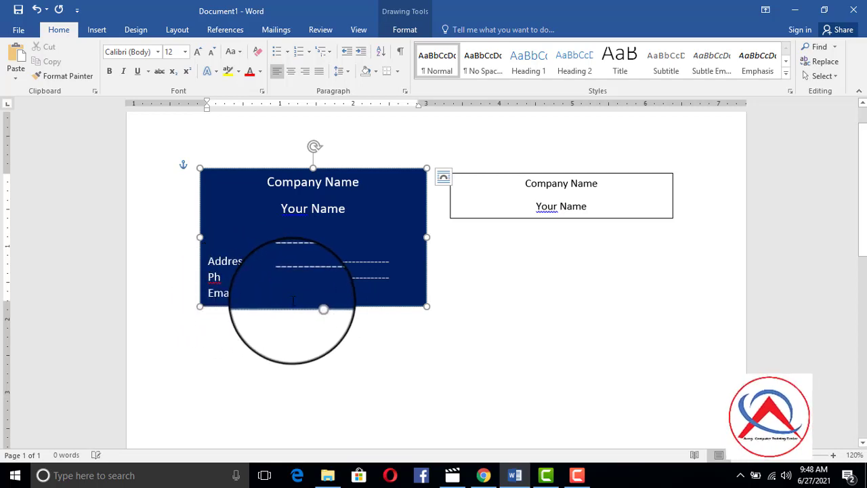
type("---------------------------")
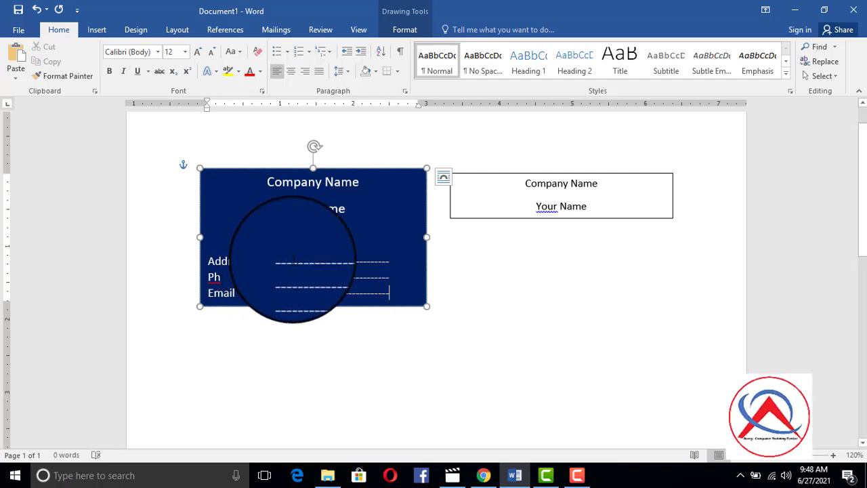
- Draw a horizontal straight line about 2.9" long across the blue rectangle, between "Your Name" and "Address"
left_click(97, 31)
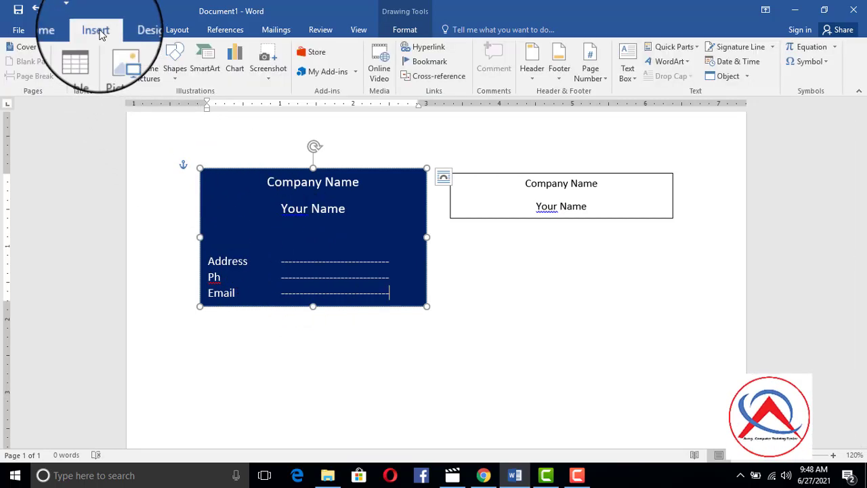
left_click(172, 78)
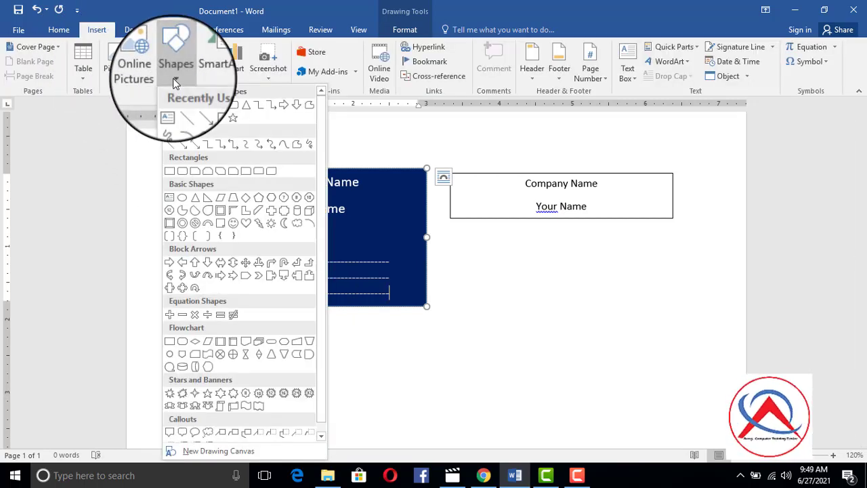
left_click(170, 143)
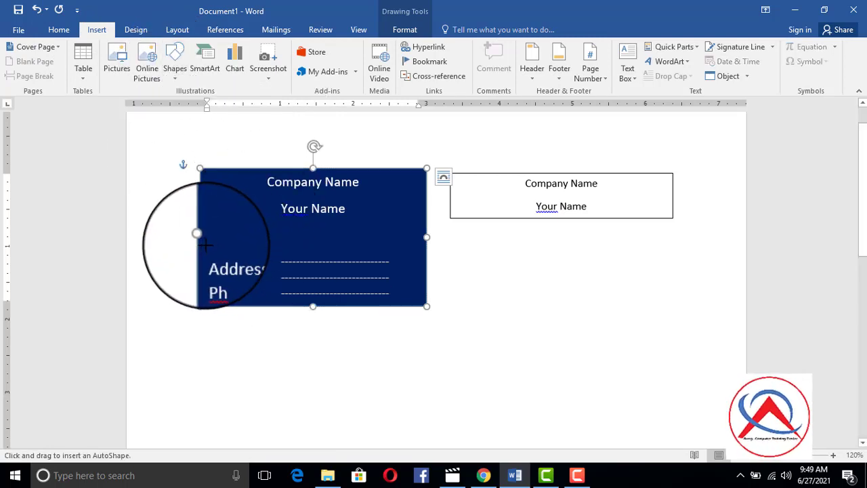
left_click_drag(206, 246, 417, 242)
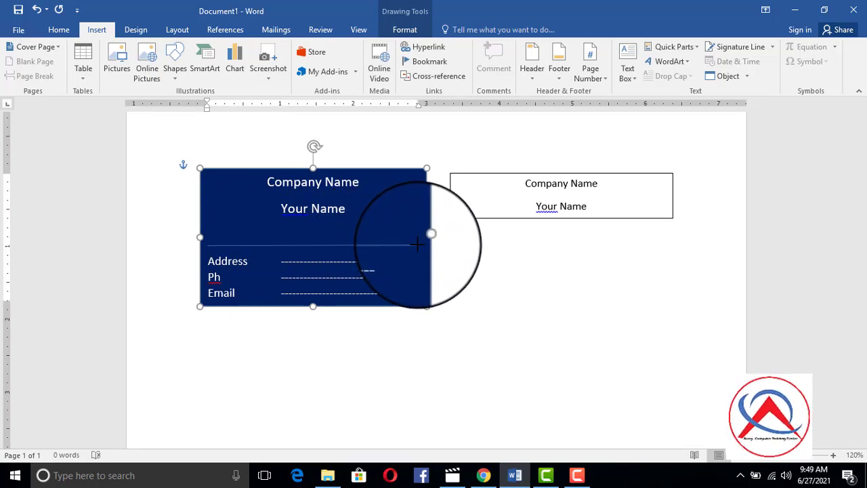
left_click_drag(417, 245, 417, 245)
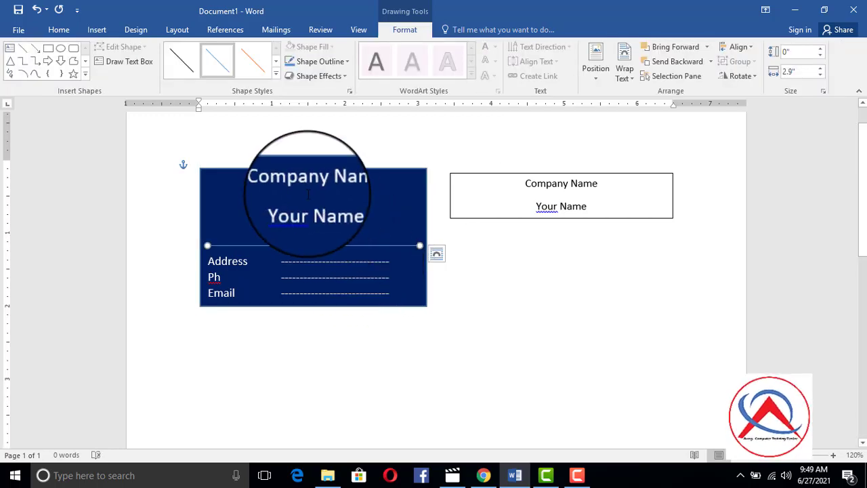
- Set the divider line's outline color to standard red and its weight to 2¼ pt
left_click(347, 62)
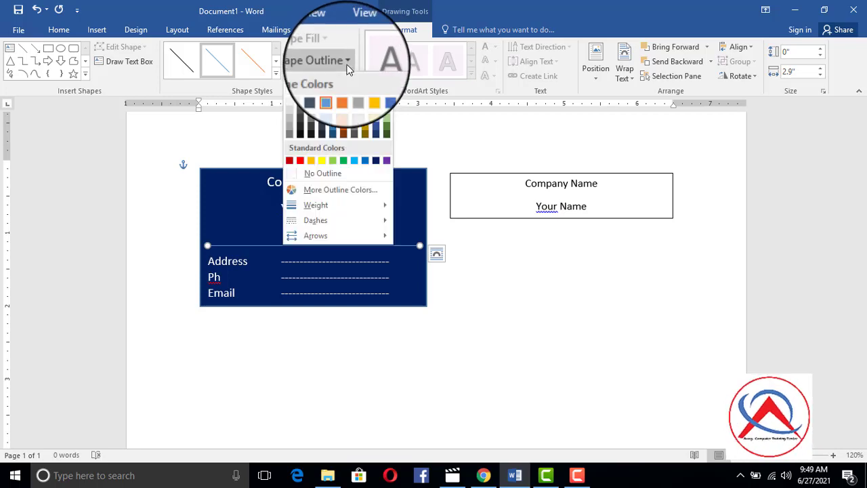
left_click(298, 160)
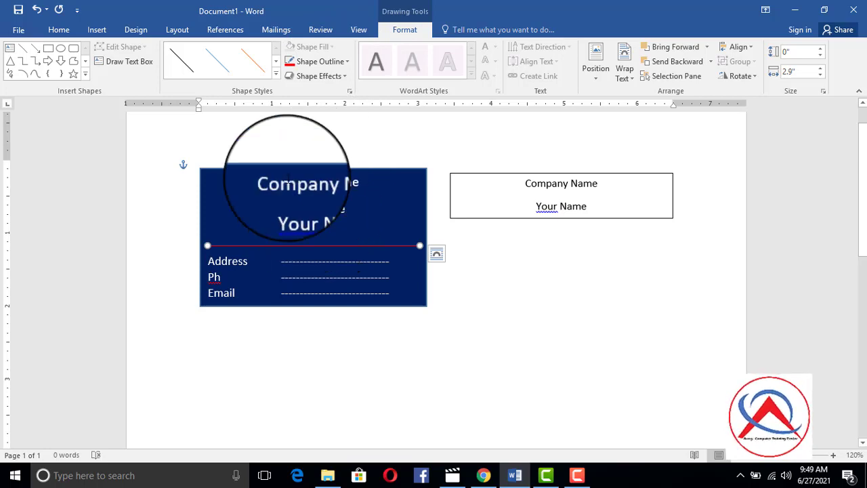
left_click(345, 62)
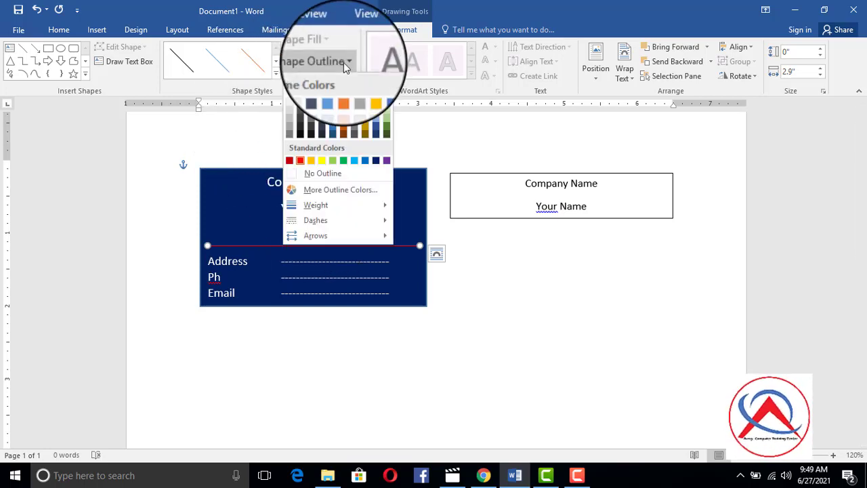
mouse_move(349, 206)
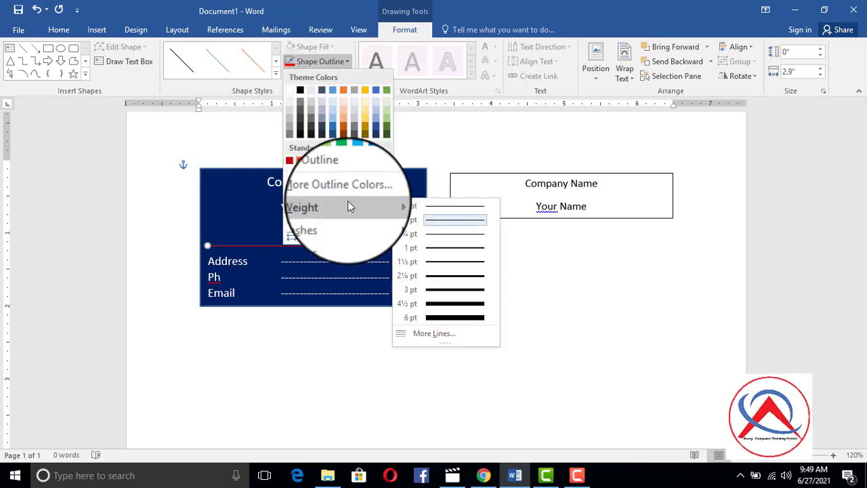
left_click(439, 274)
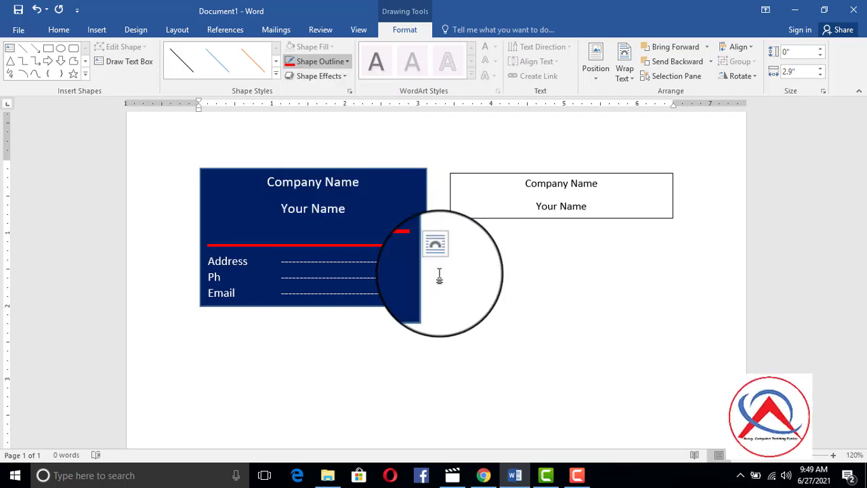
left_click(383, 147)
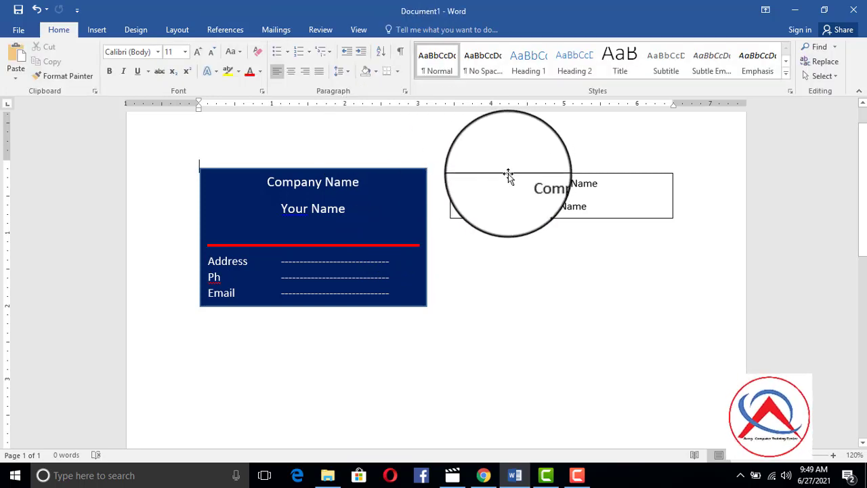
- Delete the separate text box containing "Company Name" and "Your Name" beside the blue card
left_click(507, 174)
key("Delete")
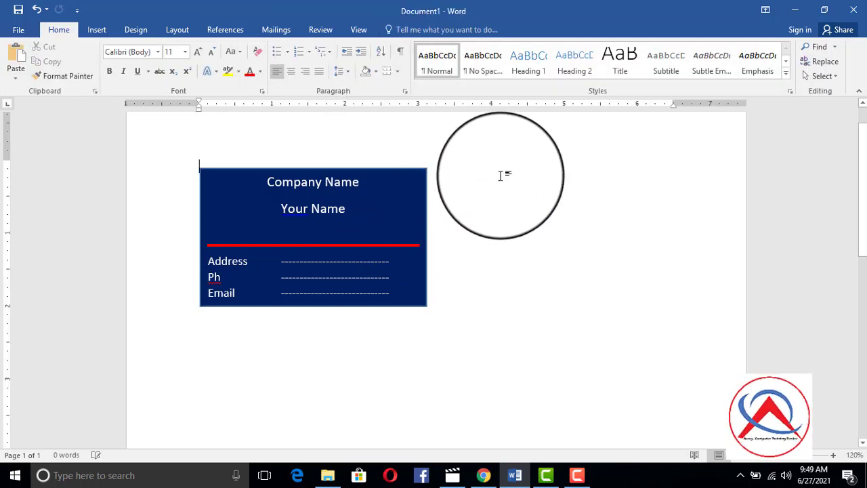
scroll(357, 259, "down", 2)
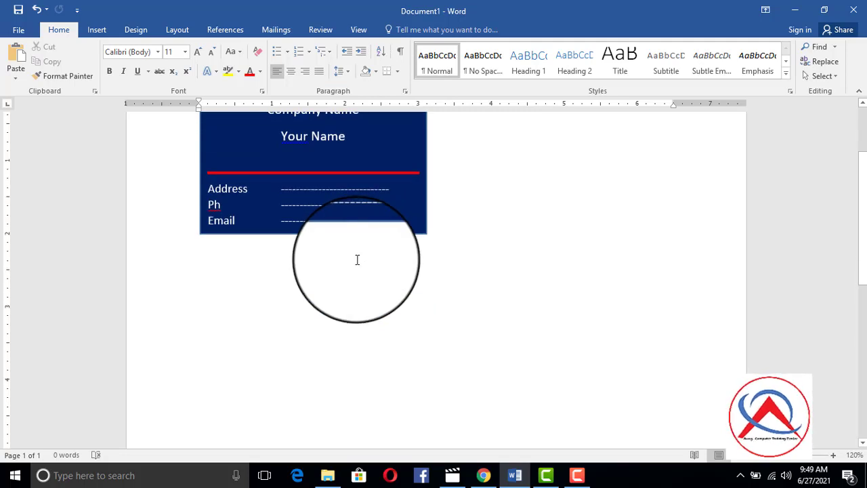
scroll(357, 259, "up", 3)
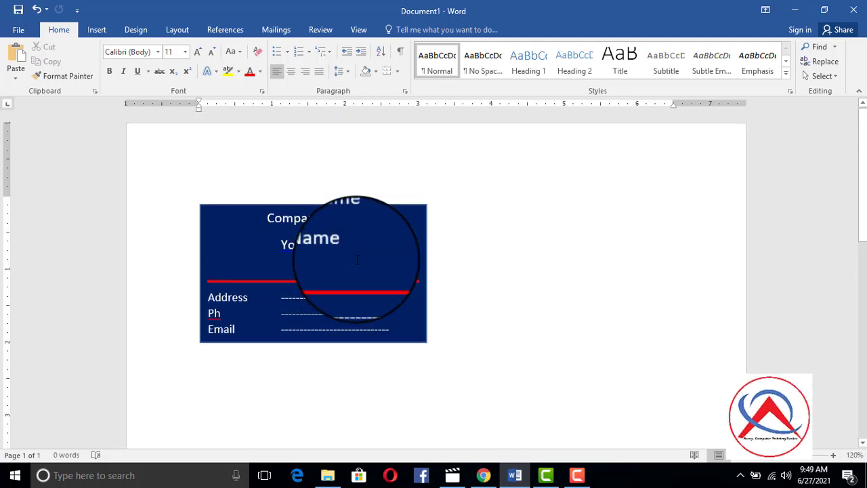
- Change the blue rectangle's outline color to standard red
left_click(404, 209)
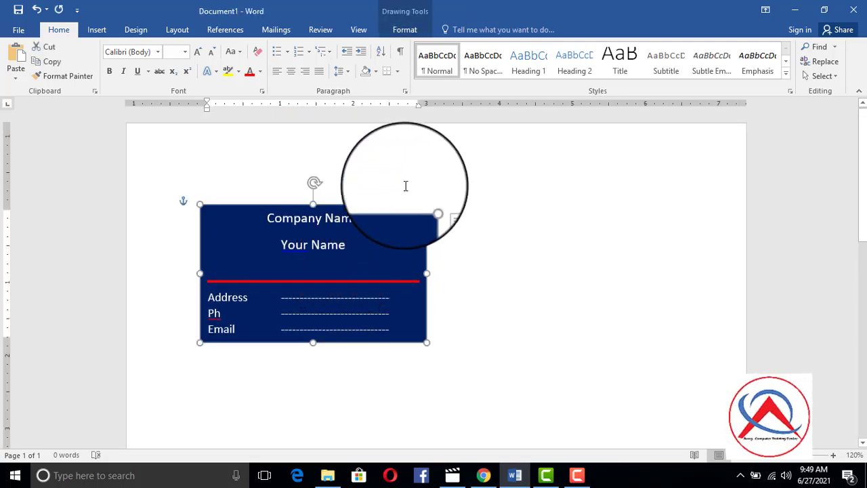
left_click(409, 33)
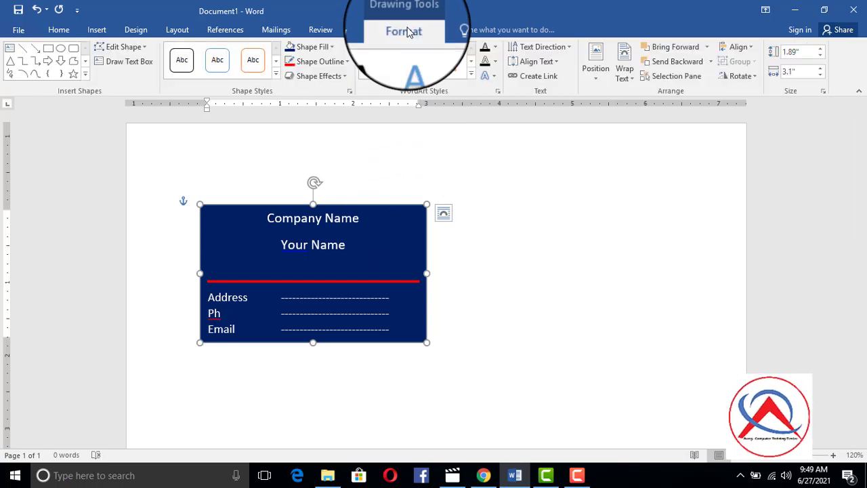
left_click(349, 61)
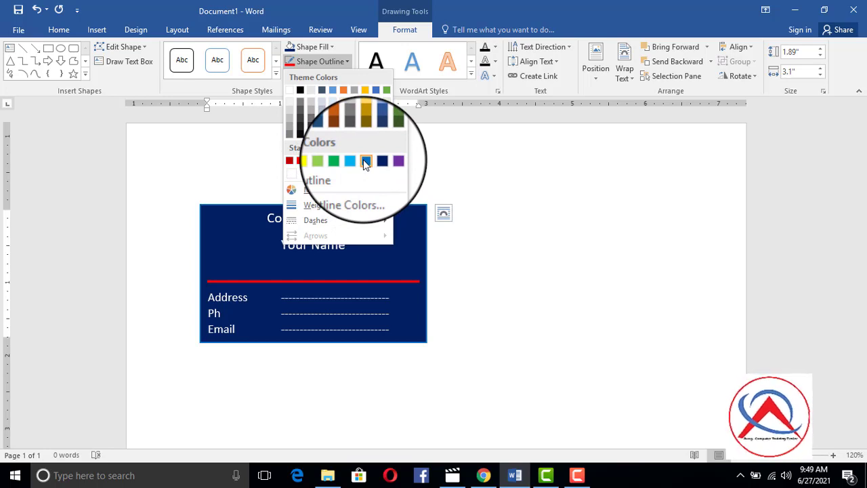
left_click(301, 162)
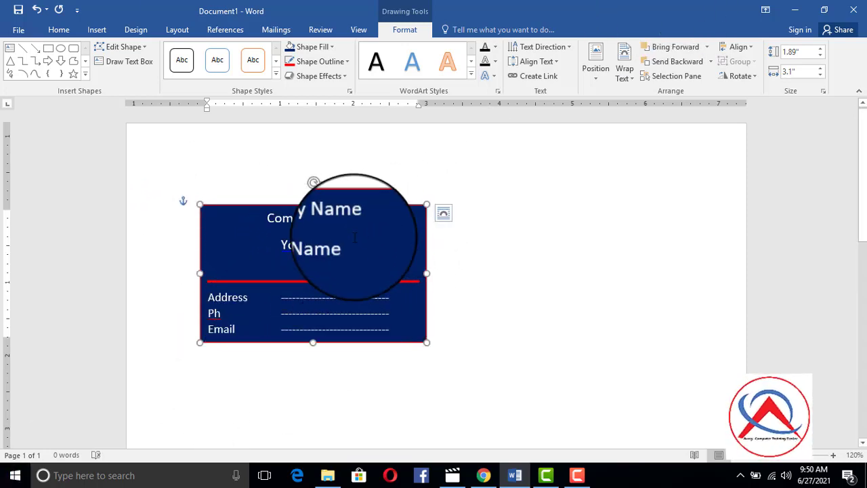
- Show the list of shapes, select the rectangle and its divider line together, and place a copy of both beside the original card
left_click(677, 77)
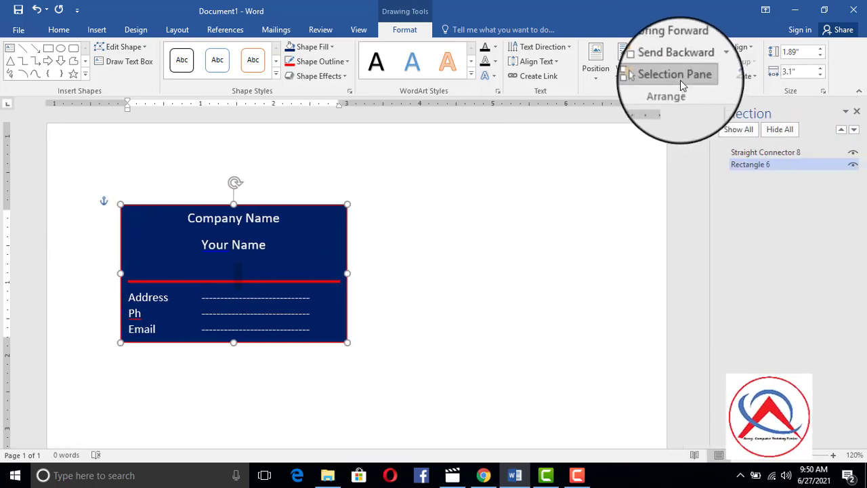
left_click(751, 153, "ctrl")
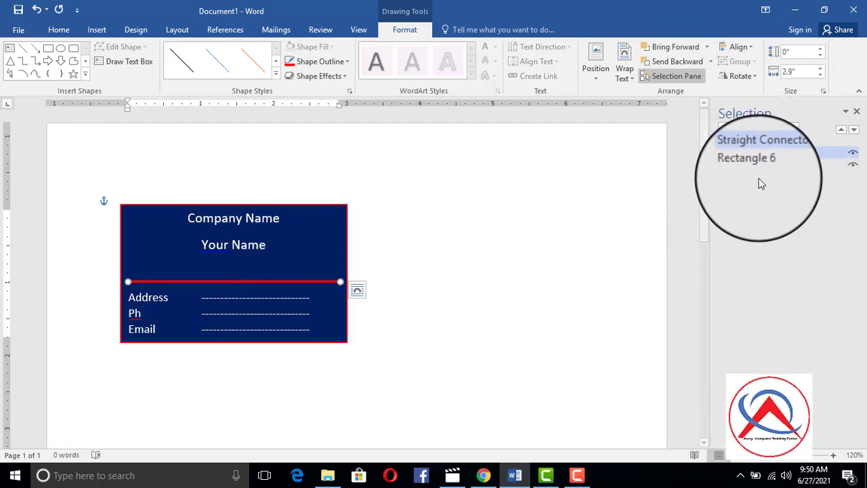
left_click(757, 167, "ctrl")
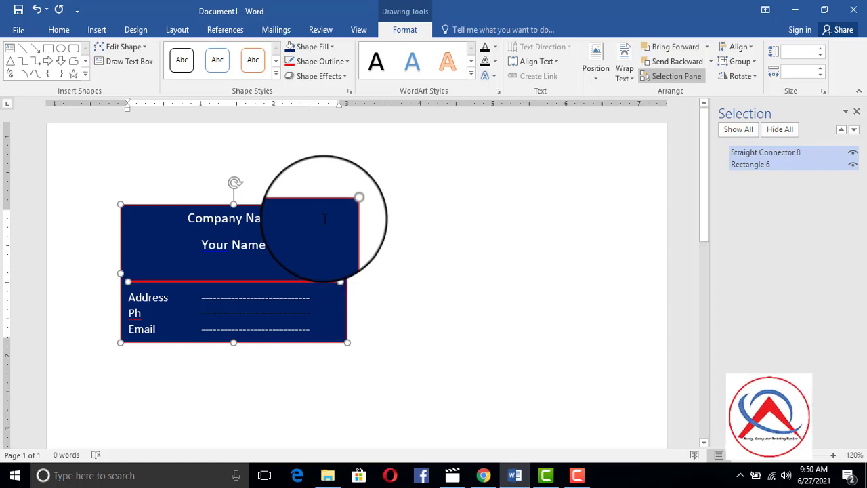
left_click_drag(326, 208, 574, 202)
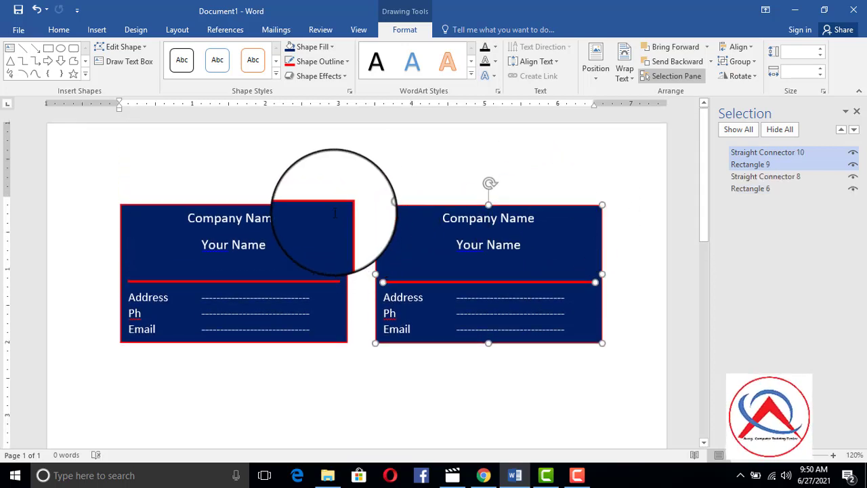
- Select both card rectangles with their divider lines and place a copy of the pair directly below as a second row
left_click(391, 206, "ctrl")
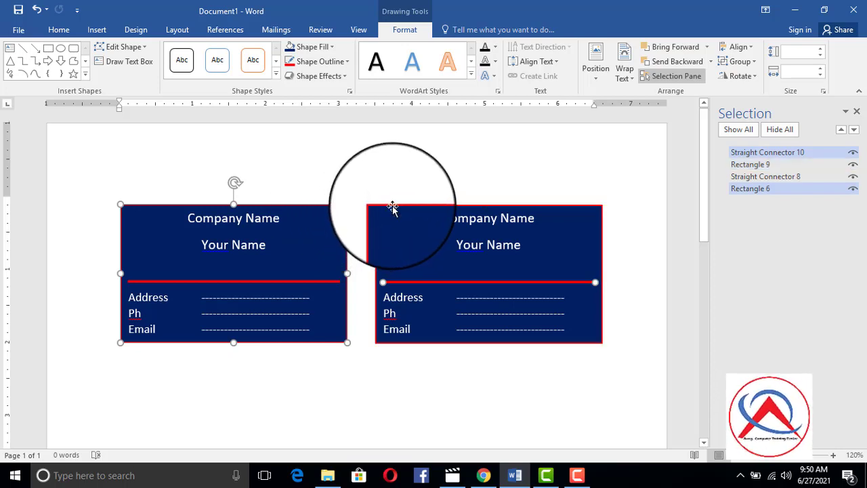
left_click(754, 166, "ctrl")
scroll(485, 220, "down", 1)
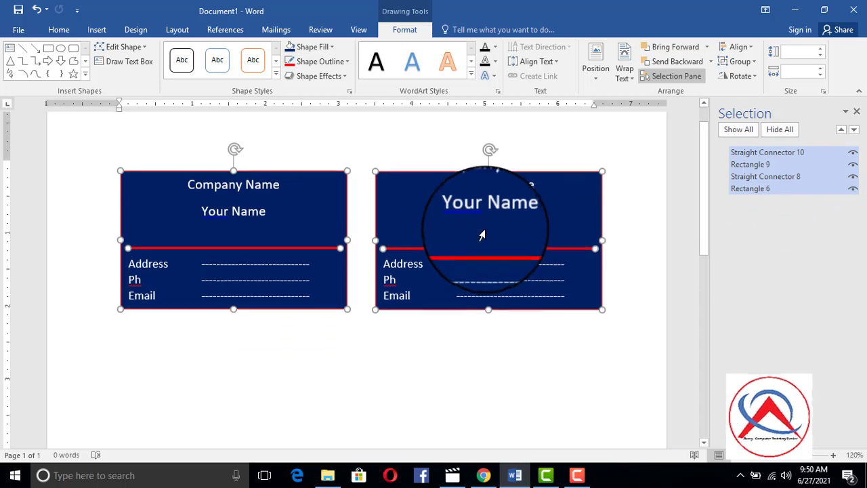
scroll(430, 202, "down", 2)
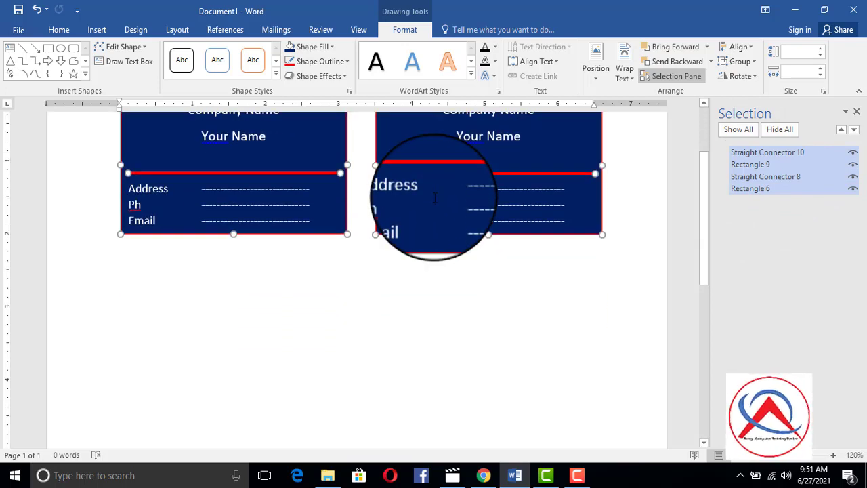
scroll(435, 188, "up", 1)
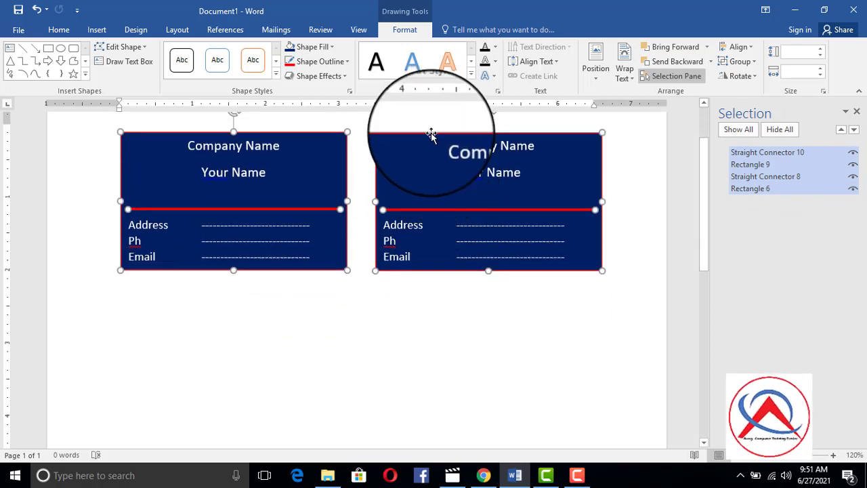
left_click_drag(431, 134, 430, 258)
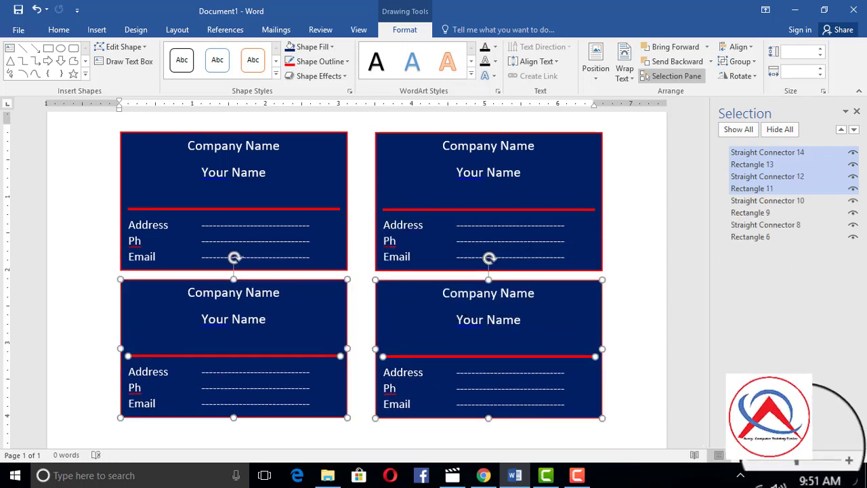
- Copy the selected card pair twice more down the page as third and fourth rows, nudging the last row into alignment, and deselect it
left_click_drag(798, 458, 779, 458)
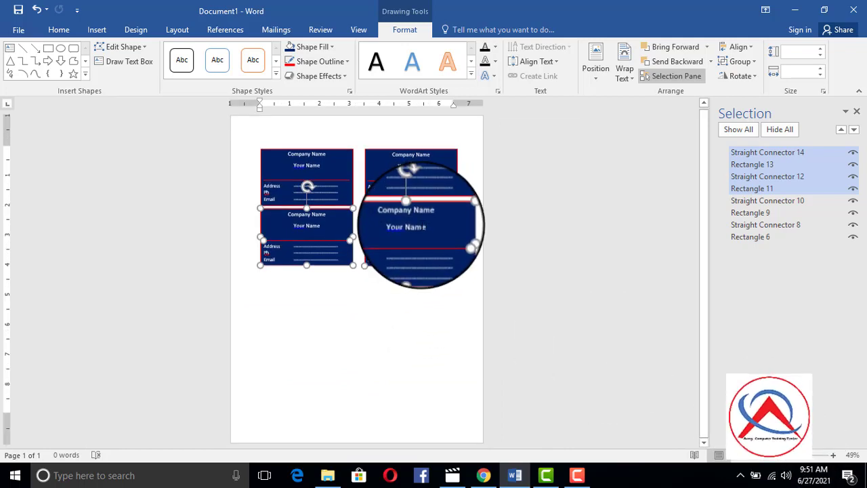
left_click_drag(424, 212, 423, 269)
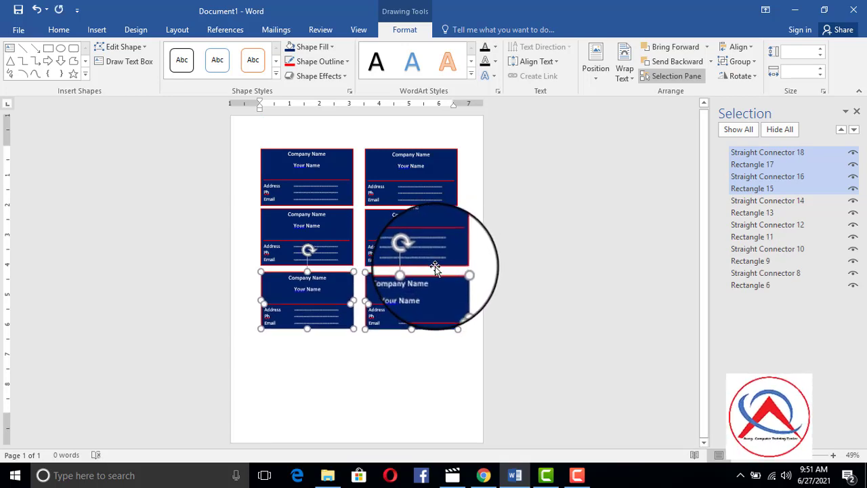
scroll(435, 267, "up", 2)
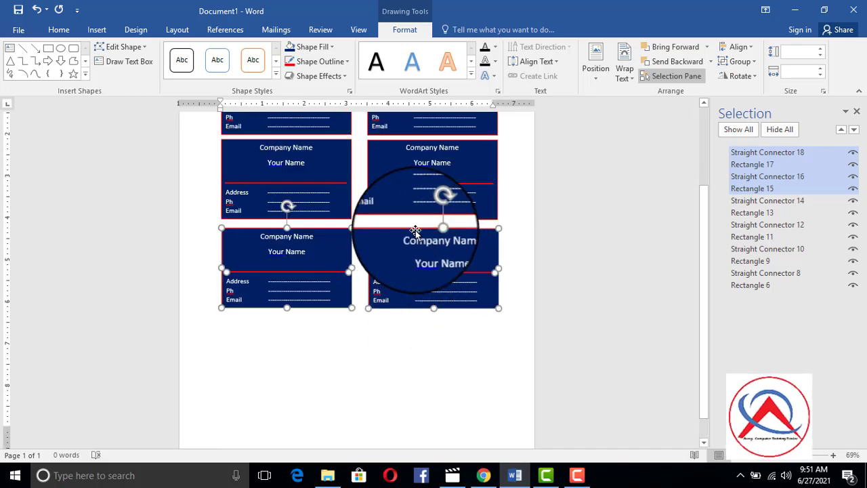
left_click_drag(415, 231, 418, 306)
key("Right")
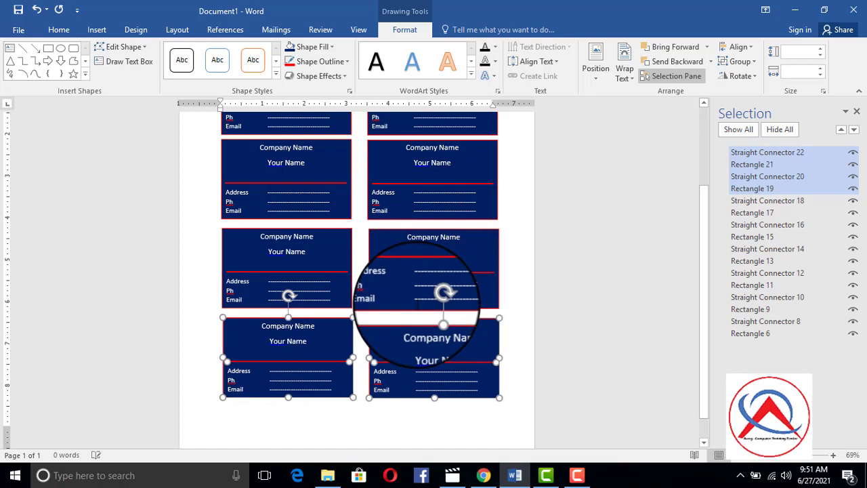
scroll(416, 305, "down", 1)
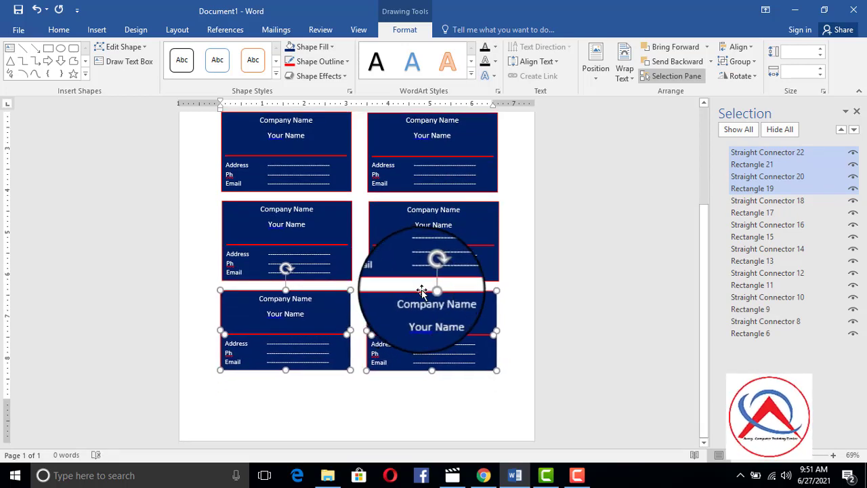
scroll(410, 293, "up", 3)
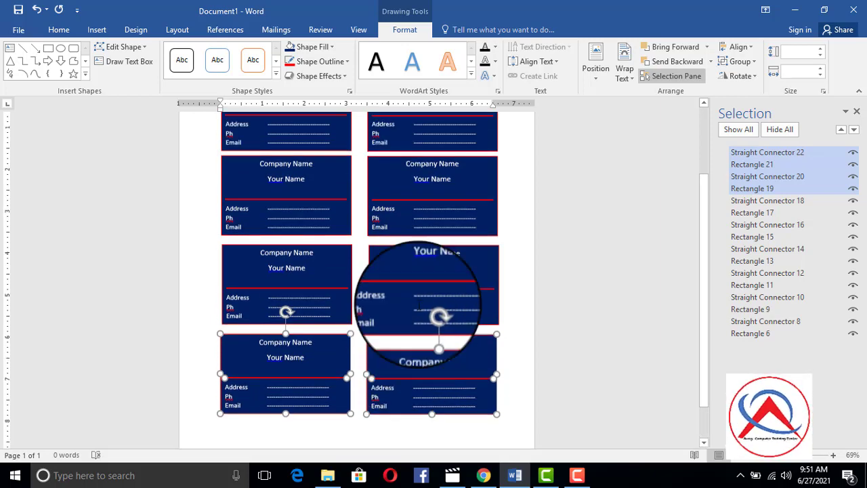
scroll(417, 298, "up", 3, "ctrl")
scroll(433, 295, "down", 2)
scroll(447, 285, "up", 4)
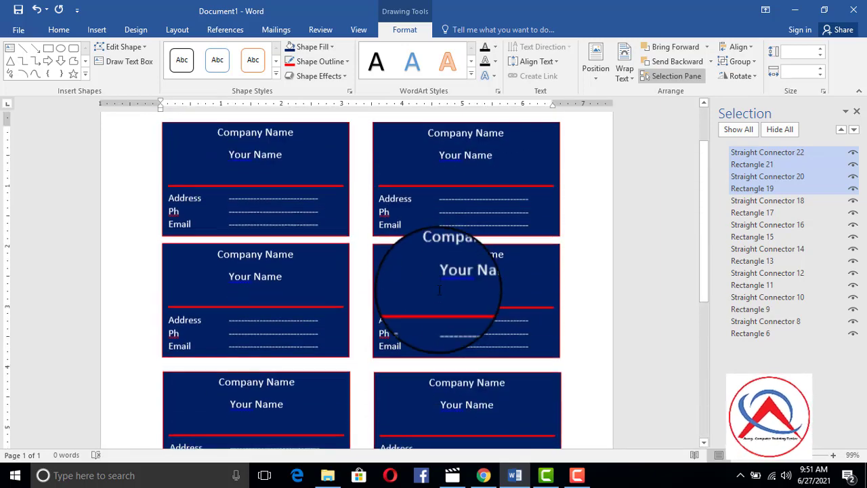
left_click(591, 191)
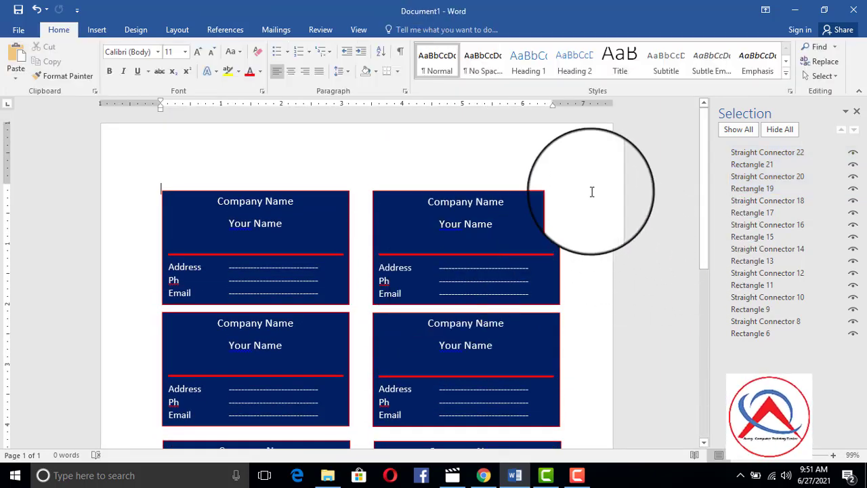
- Set the page color to standard dark red and check the cards against it over the whole page
left_click(142, 30)
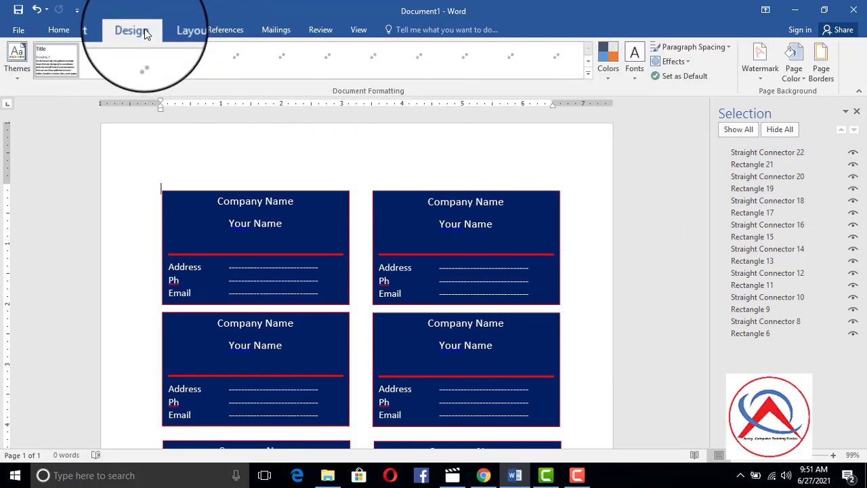
left_click(794, 76)
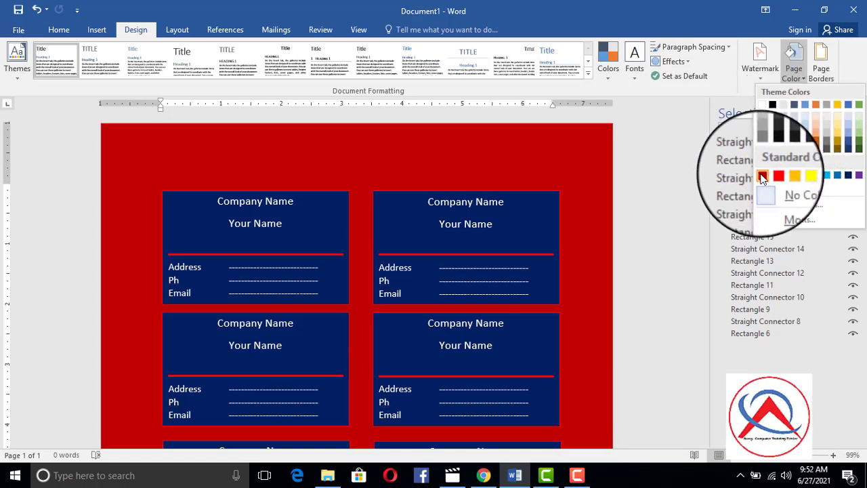
left_click(762, 177)
scroll(529, 247, "down", 3)
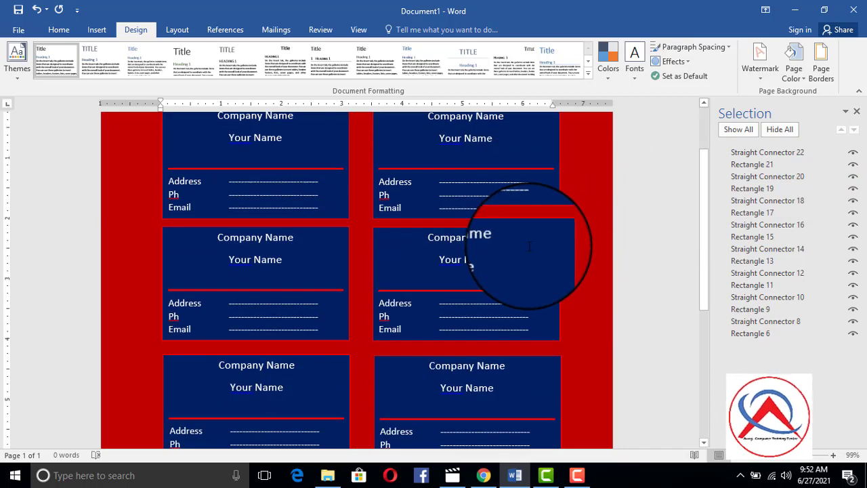
scroll(531, 238, "down", 1)
scroll(524, 237, "up", 3)
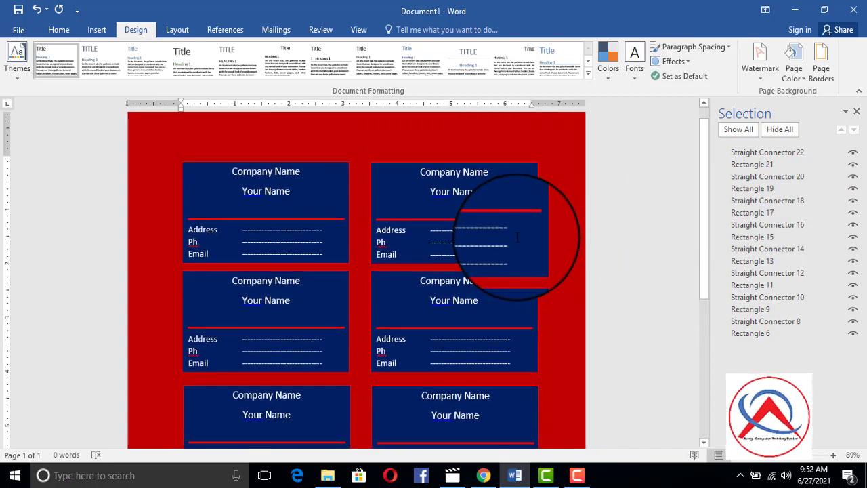
scroll(513, 244, "down", 2)
scroll(511, 247, "down", 3)
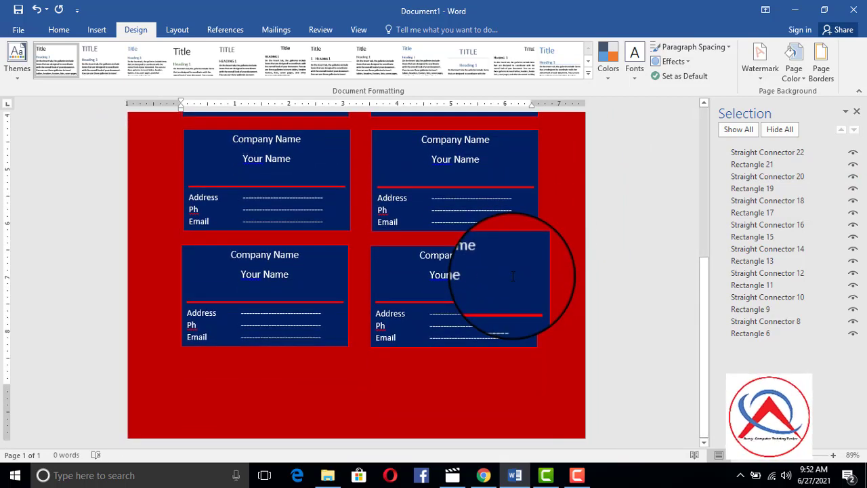
scroll(511, 271, "up", 3)
scroll(511, 271, "up", 3)
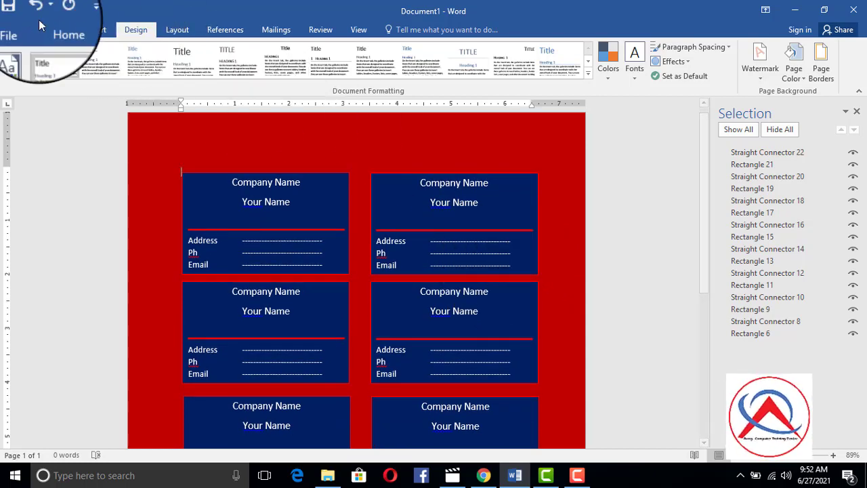
- Open the print preview of the business card sheet
left_click(19, 32)
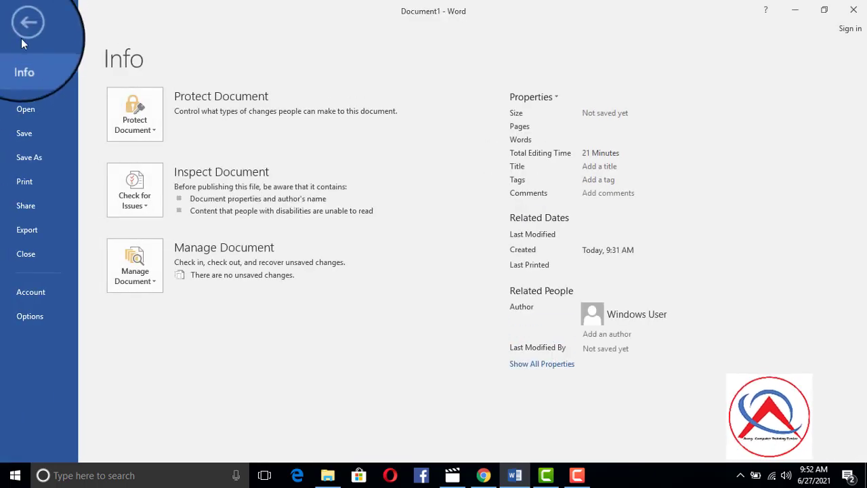
left_click(29, 179)
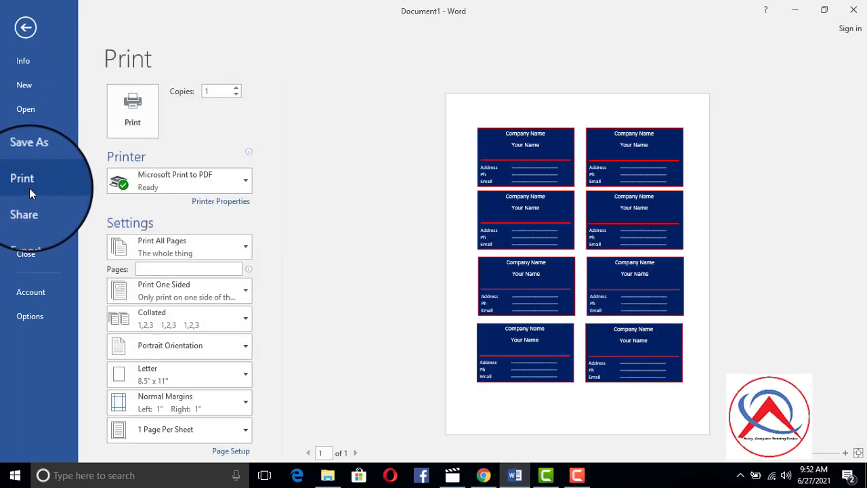